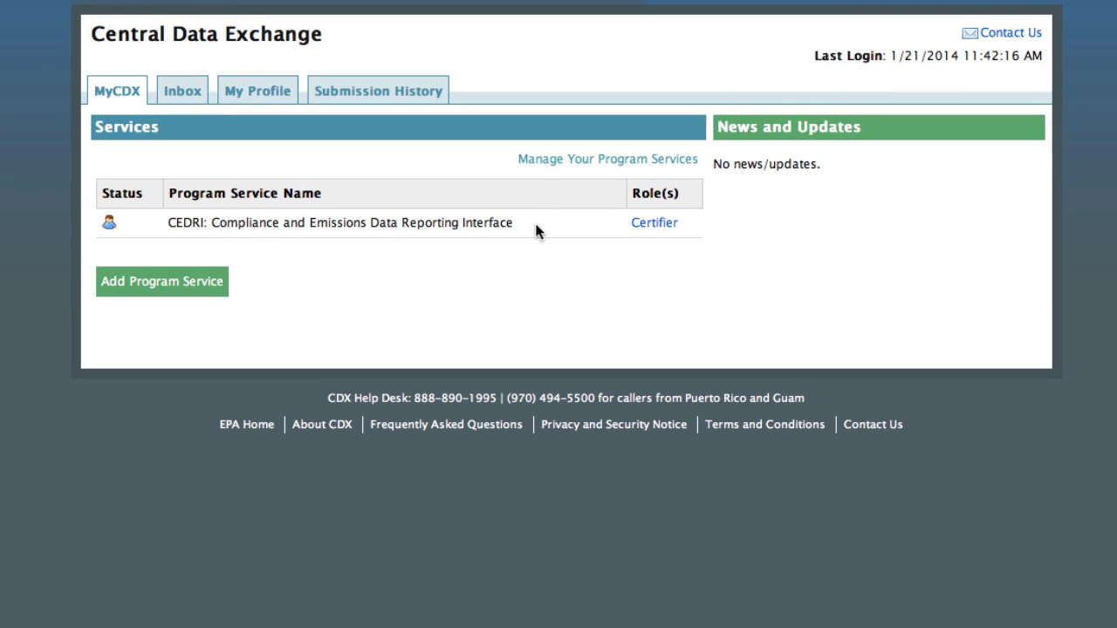
- Open the CEDRI service with the Certifier role from the MyCDX Services table
{"action": "left_click", "coordinate": [655, 223]}
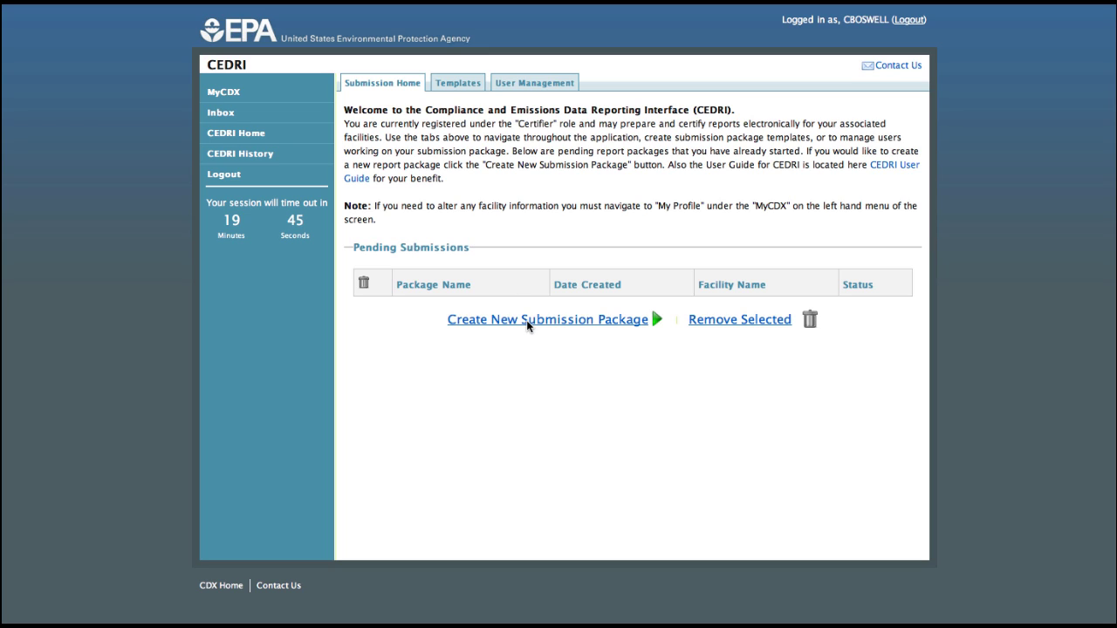
- Create a new submission package from the CEDRI Submission Home page
{"action": "left_click", "coordinate": [527, 321]}
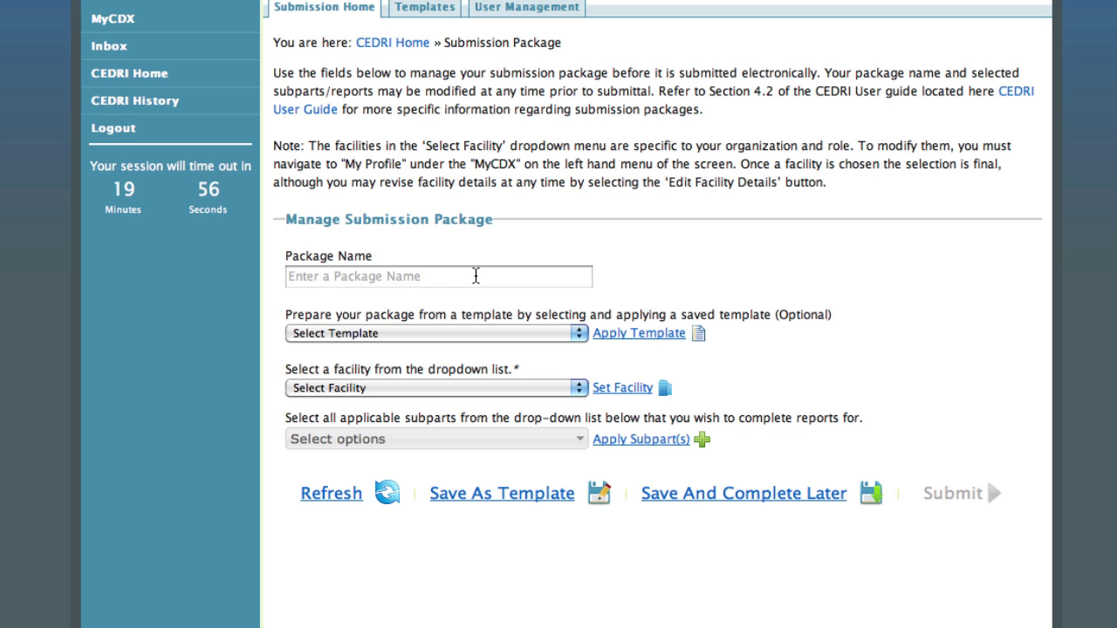
- Name the package 'Notification of Compliance Status for Area Boiler' and set EPA Research and Administration Facility
{"action": "left_click", "coordinate": [475, 276]}
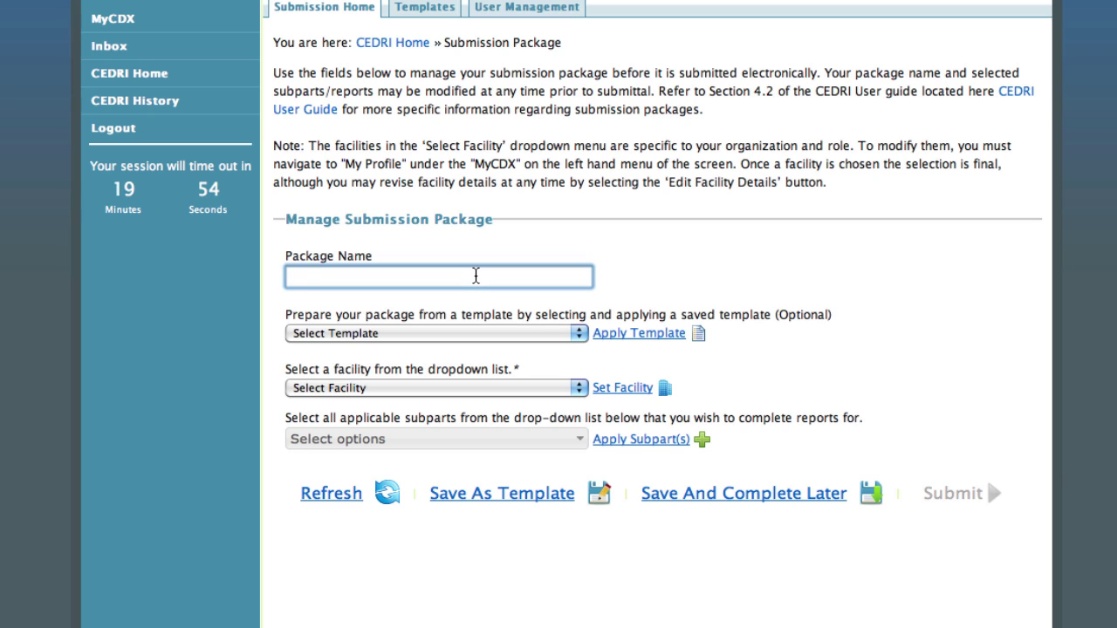
{"action": "type", "text": "Notification"}
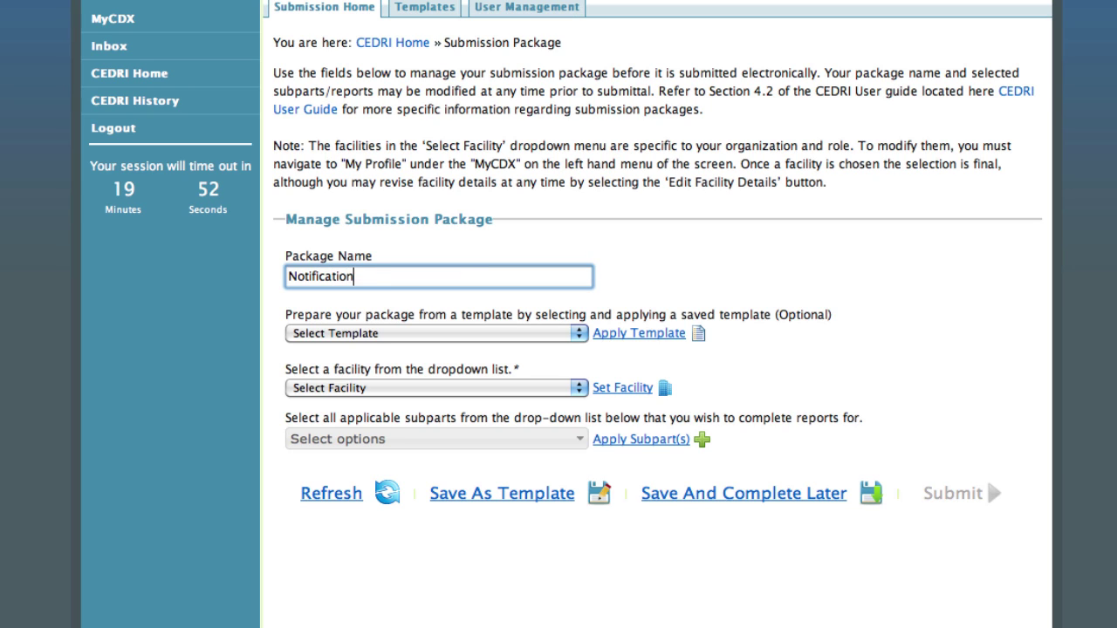
{"action": "type", "text": " of Complia"}
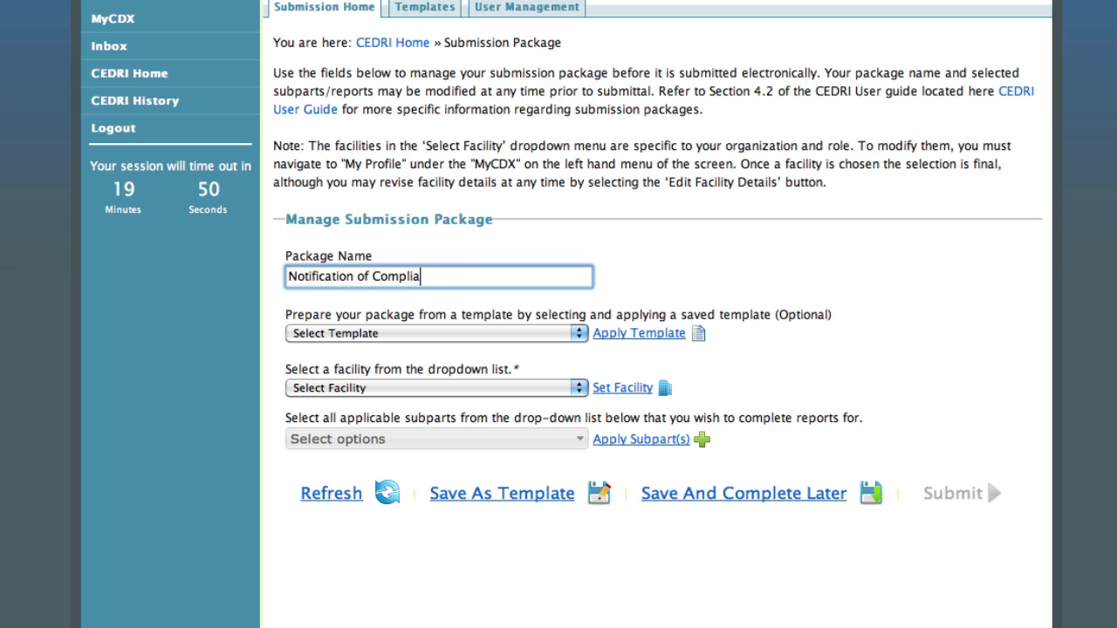
{"action": "type", "text": "nce Status"}
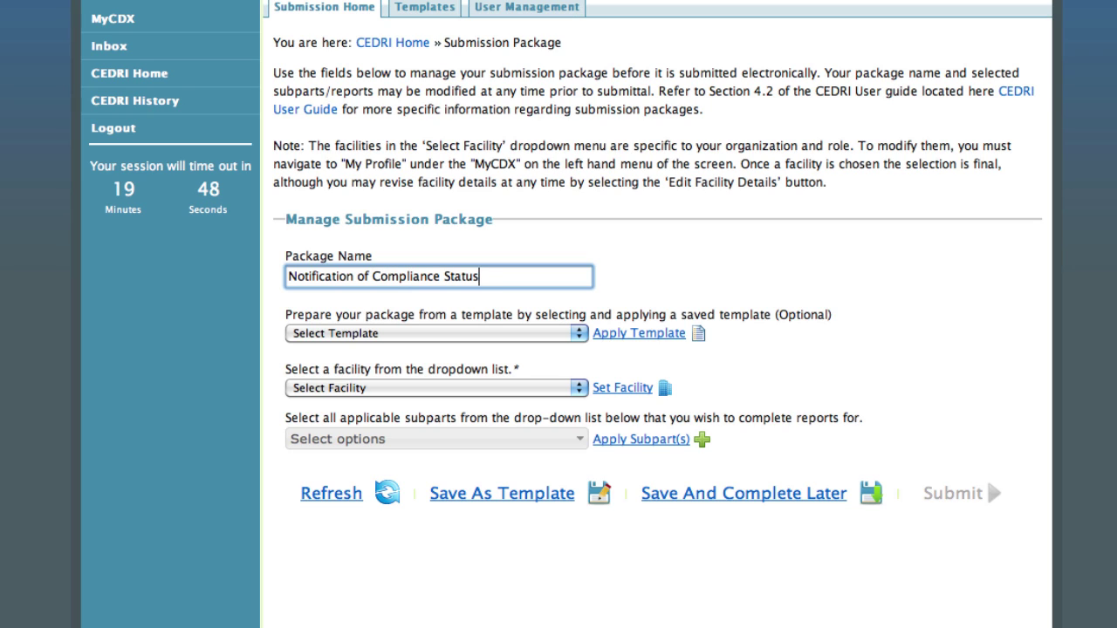
{"action": "type", "text": " for Area Boiler"}
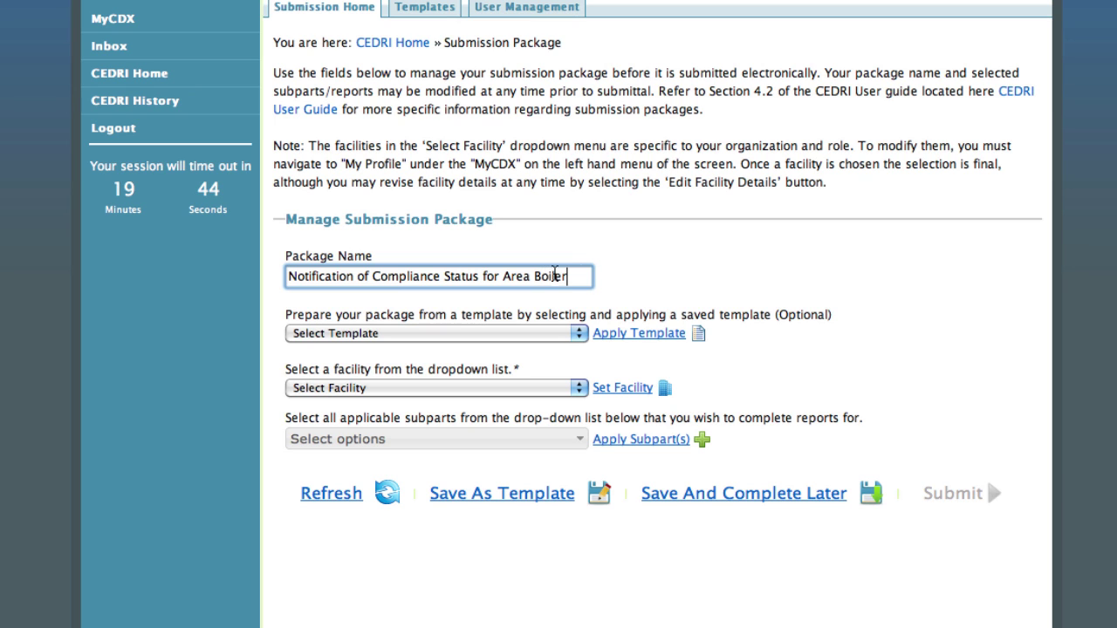
{"action": "left_click", "coordinate": [647, 270]}
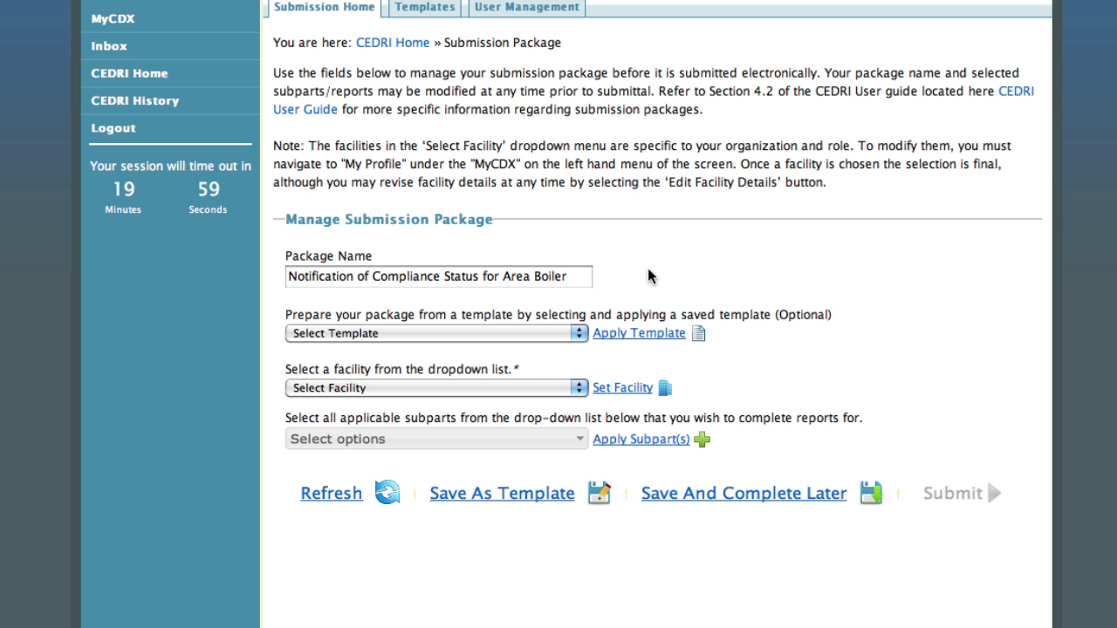
{"action": "left_click", "coordinate": [579, 390]}
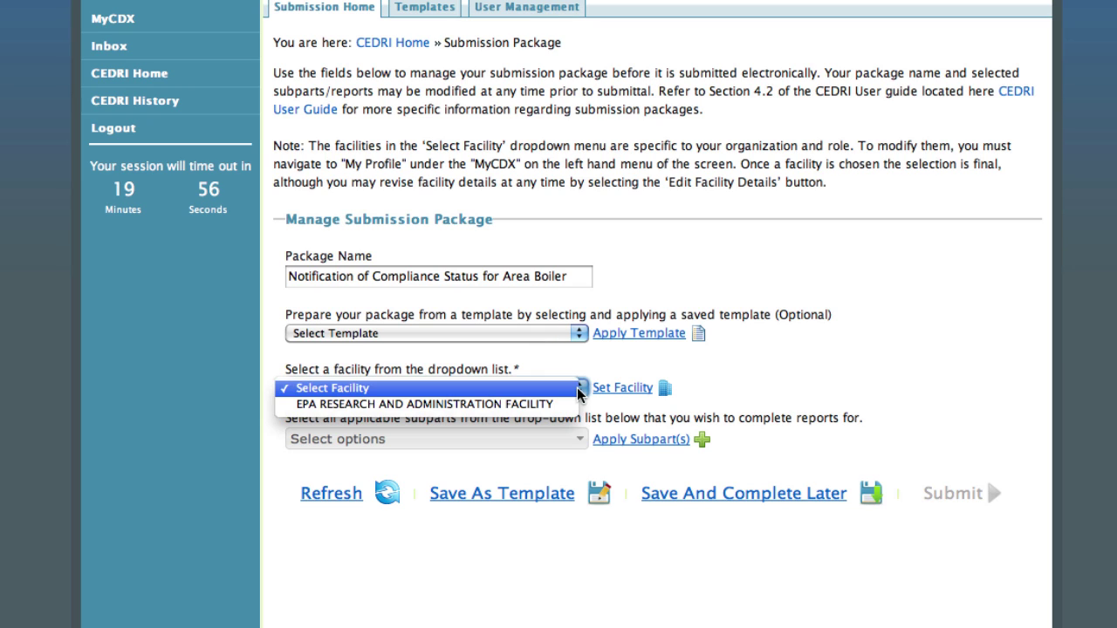
{"action": "left_click", "coordinate": [563, 406]}
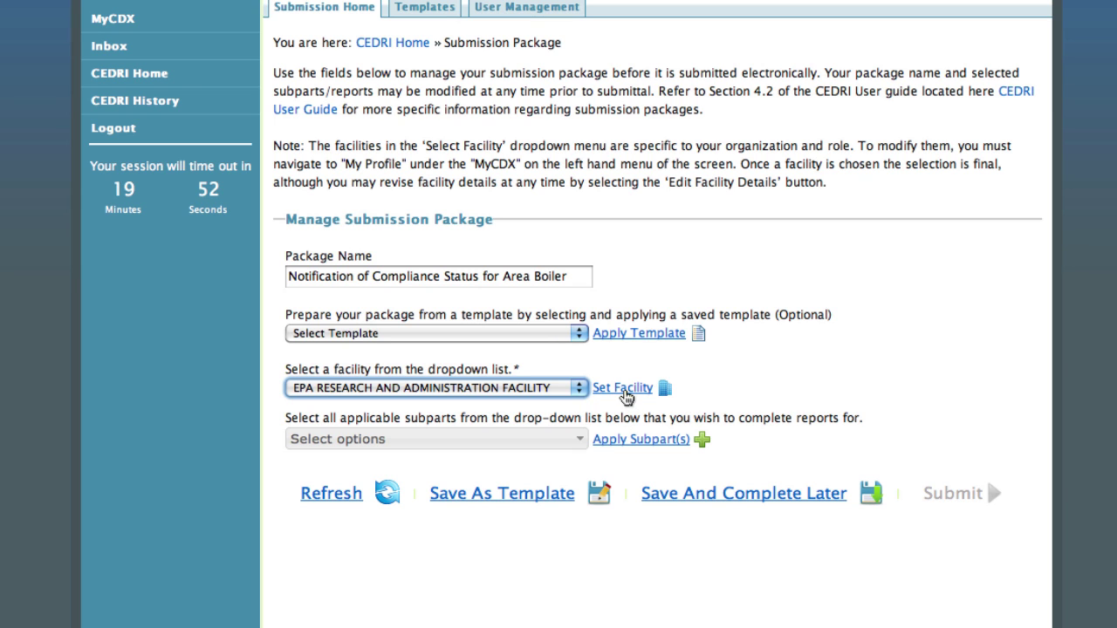
{"action": "left_click", "coordinate": [622, 389]}
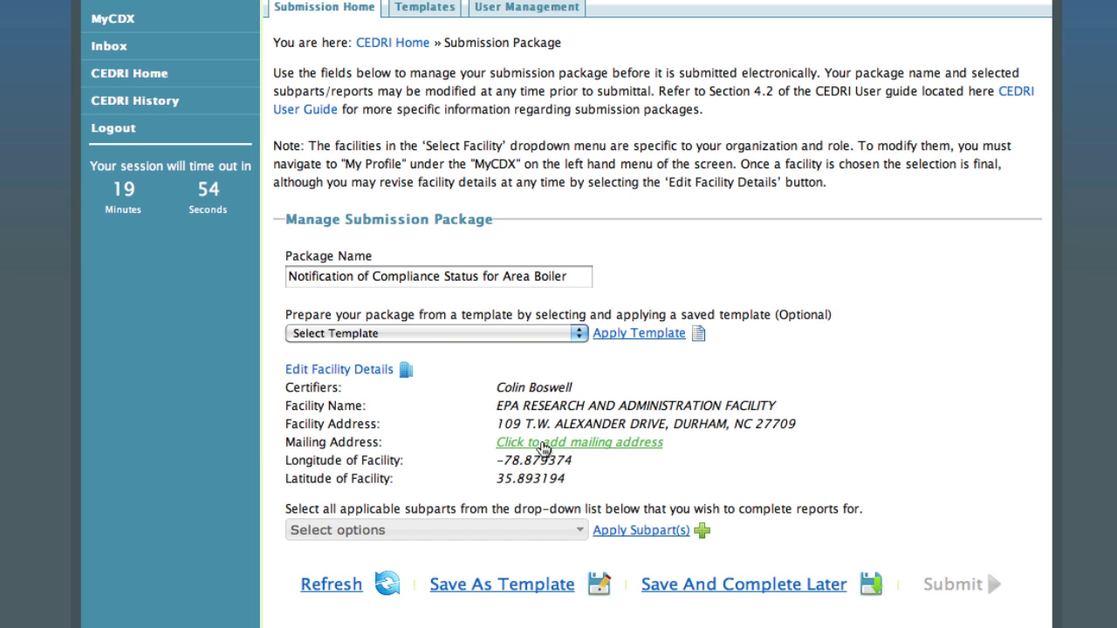
- Save the mailing address as the same as the facility address, 109 T.W. Alexander Drive, Durham
{"action": "left_click", "coordinate": [543, 445]}
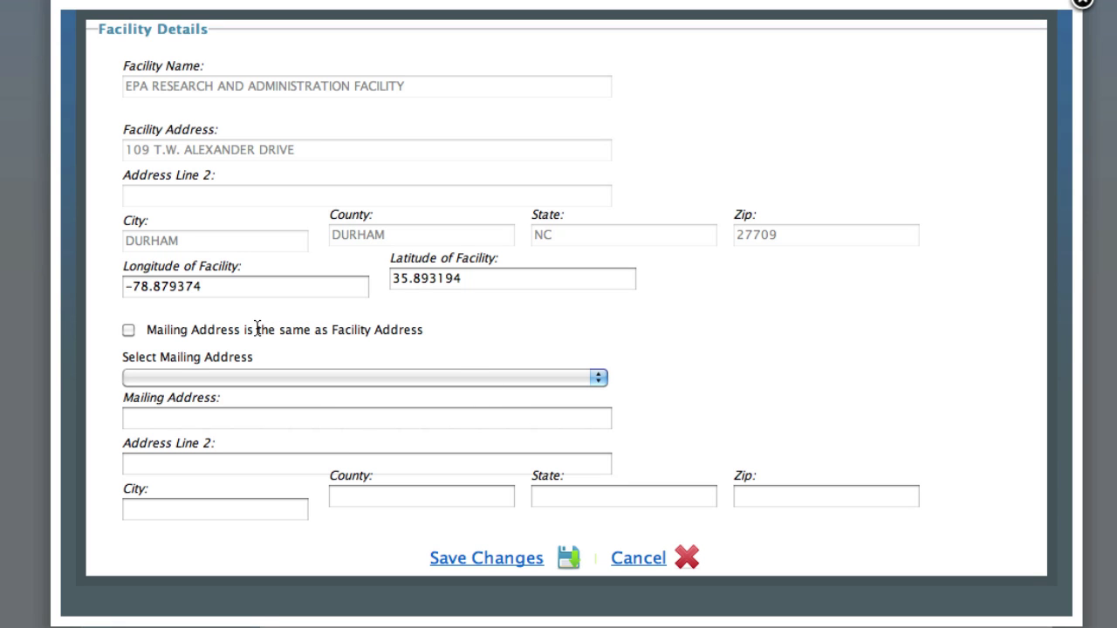
{"action": "left_click", "coordinate": [128, 331]}
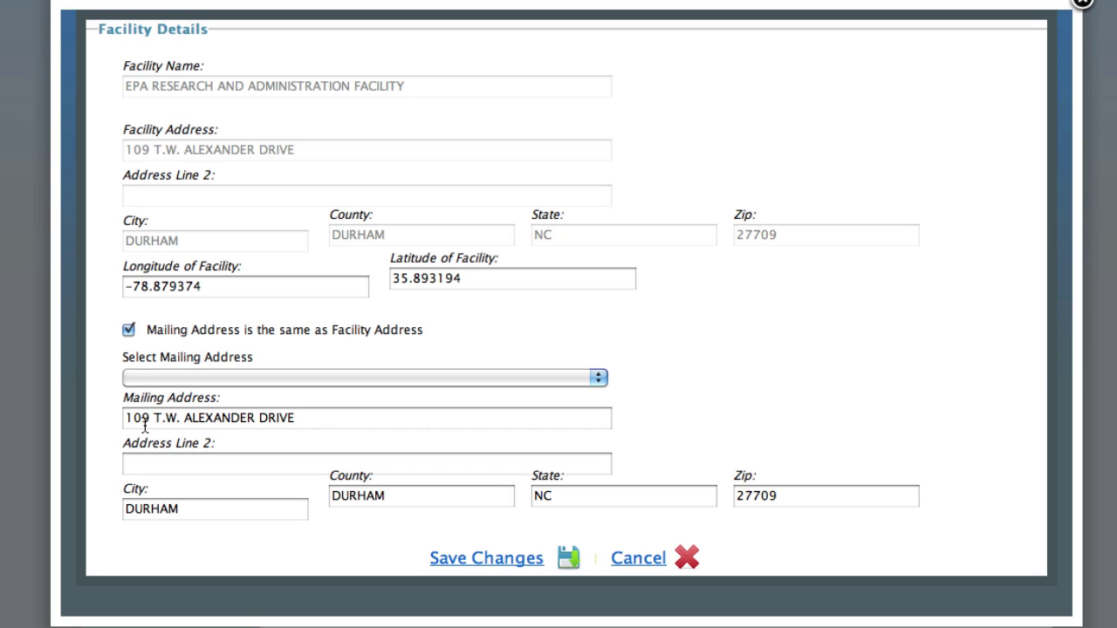
{"action": "left_click", "coordinate": [500, 563]}
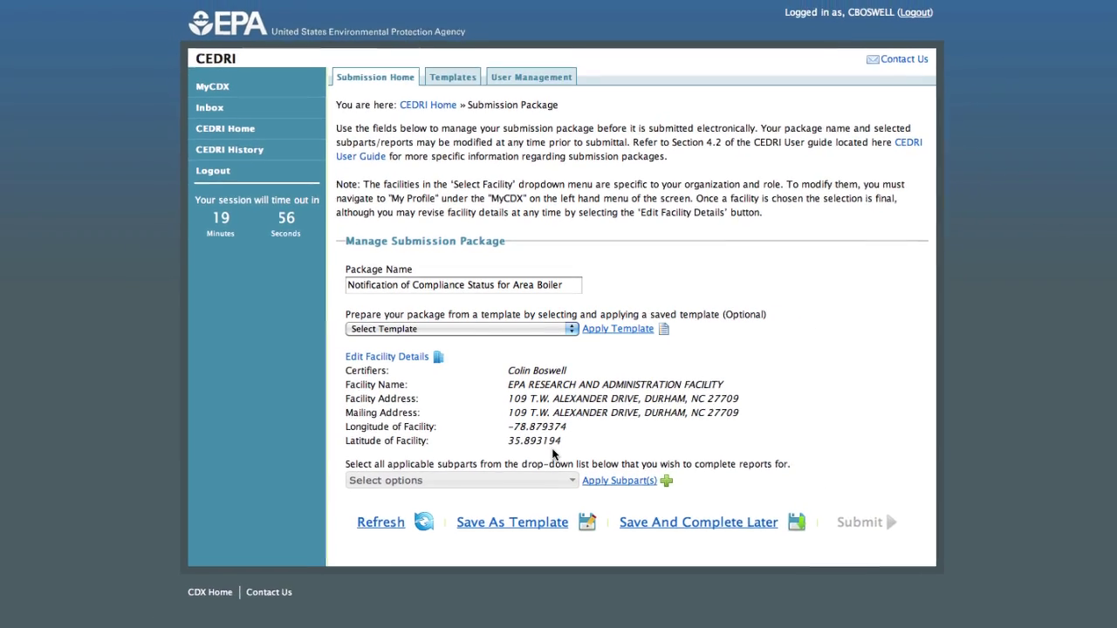
- Filter subparts for 'JJJJJ', apply Part 63 Subpart JJJJJJ, and expand its Area Source Boilers reports
{"action": "left_click", "coordinate": [574, 490]}
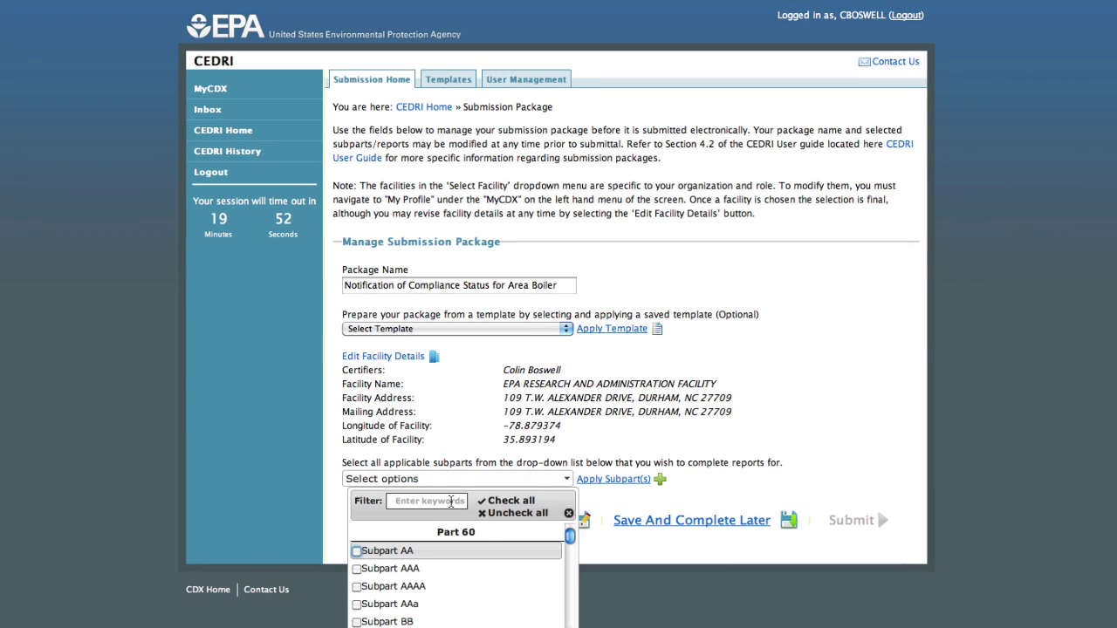
{"action": "left_click", "coordinate": [451, 502]}
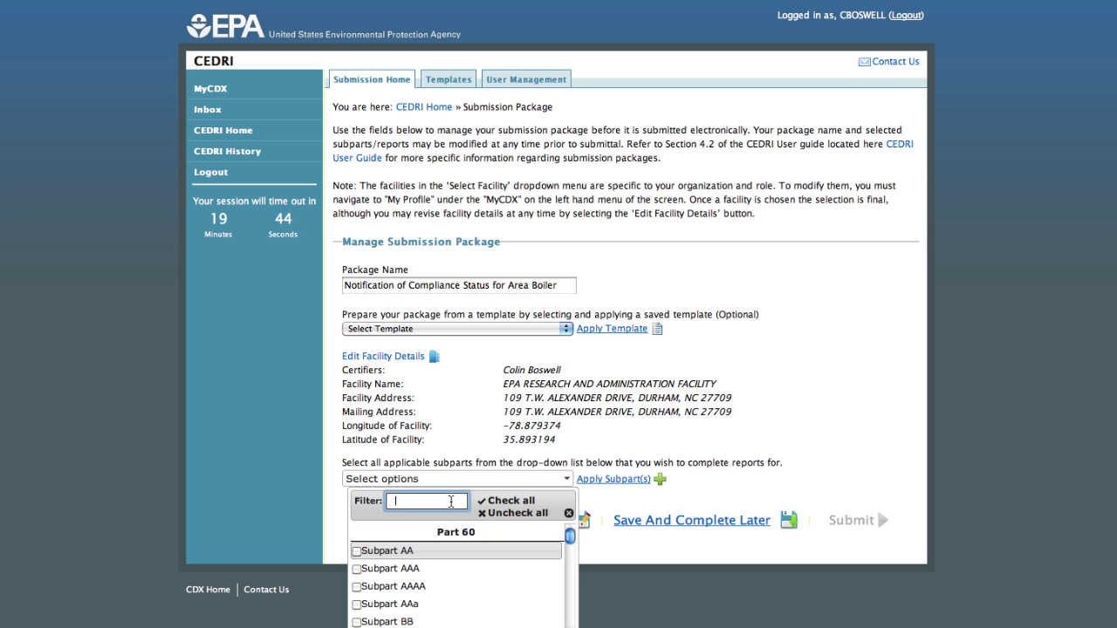
{"action": "type", "text": "JJ"}
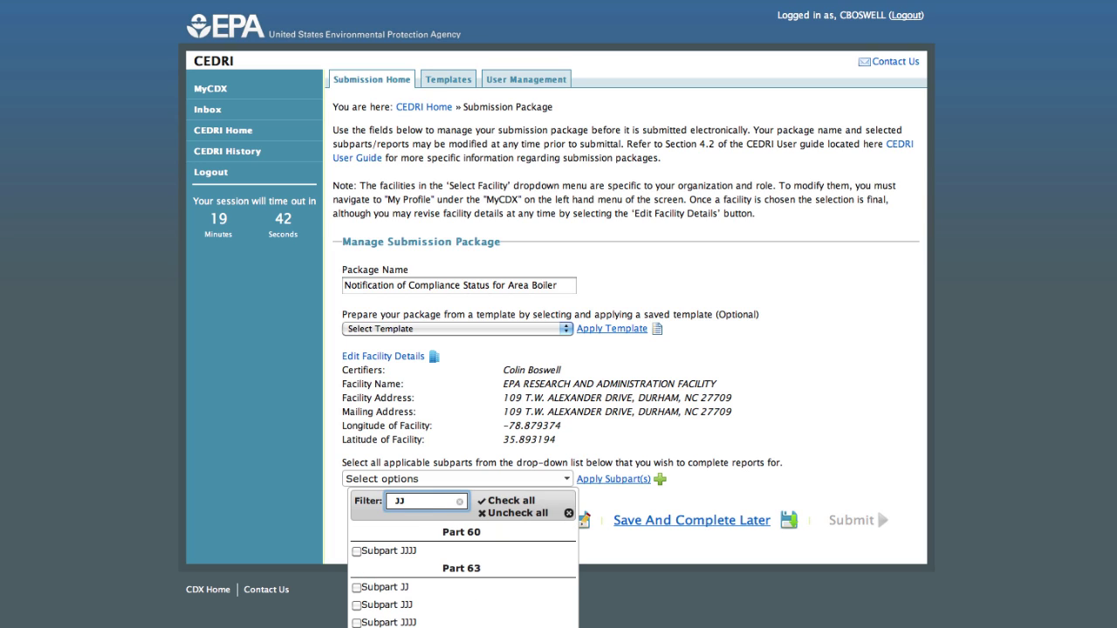
{"action": "type", "text": "JJJJ"}
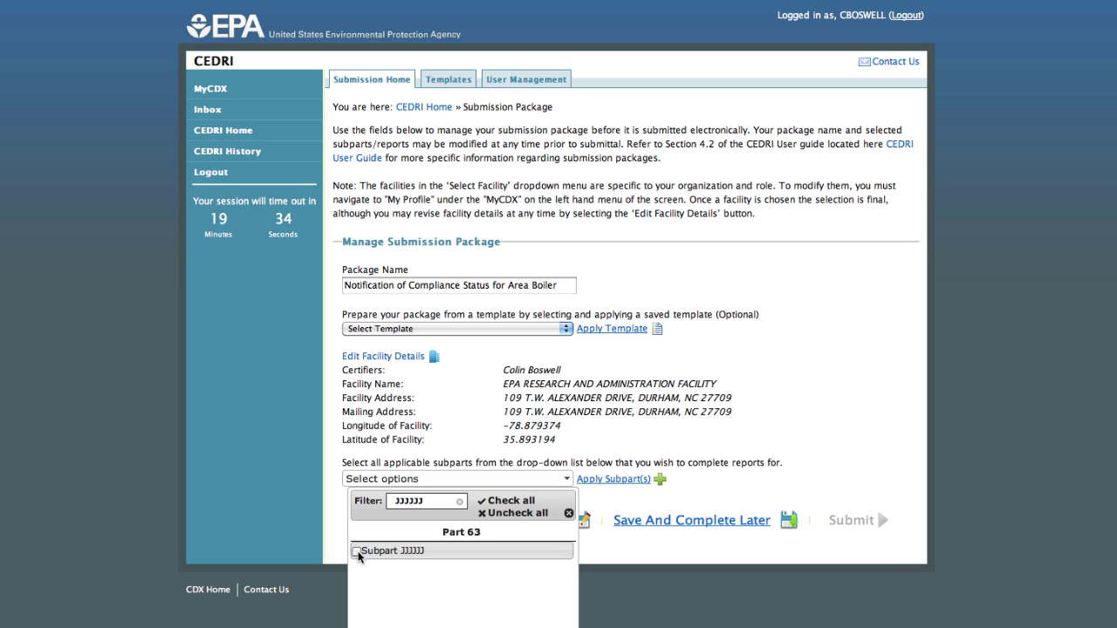
{"action": "left_click", "coordinate": [357, 553]}
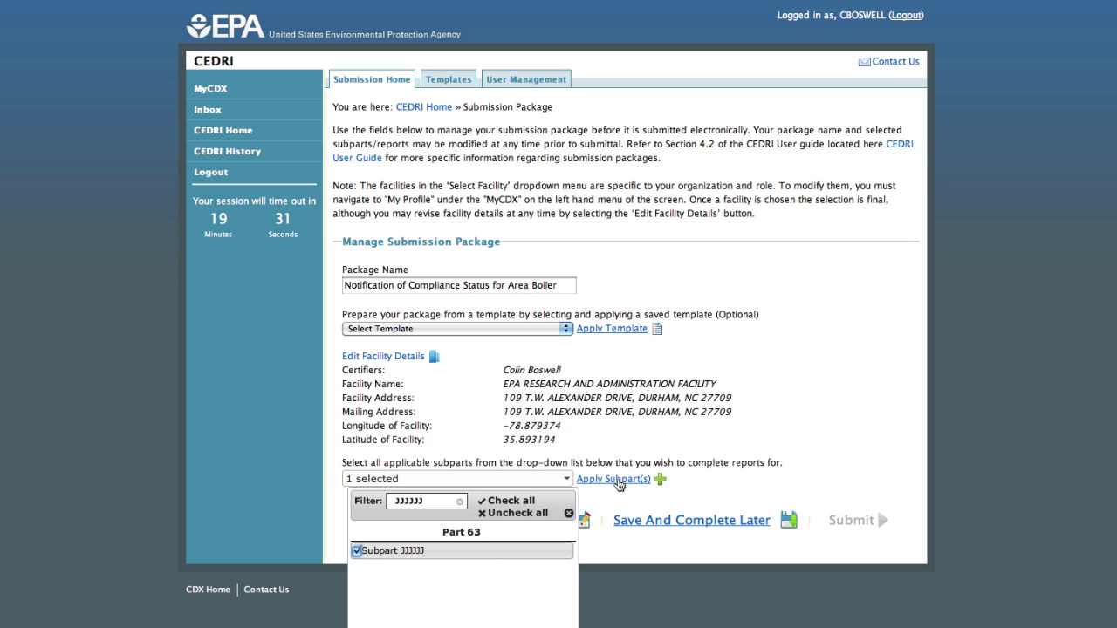
{"action": "left_click", "coordinate": [617, 480]}
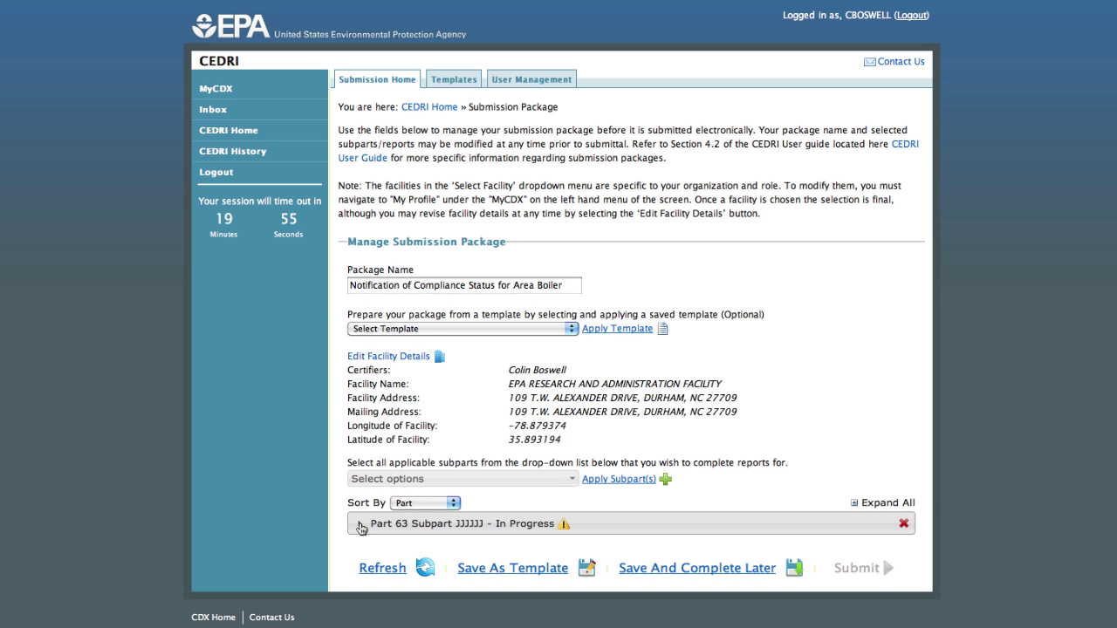
{"action": "left_click", "coordinate": [360, 526]}
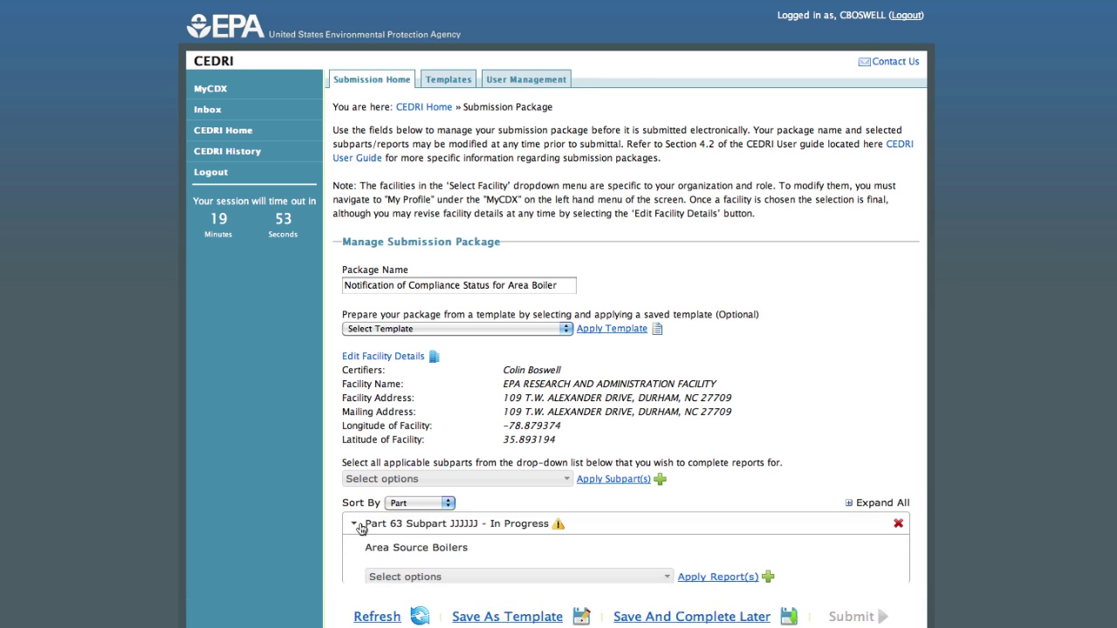
- Apply the Air Emissions Report Citation 63.11225(a)(4) to Subpart JJJJJJ and start creating it
{"action": "scroll", "coordinate": [425, 534], "scroll_direction": "down", "scroll_amount": 2}
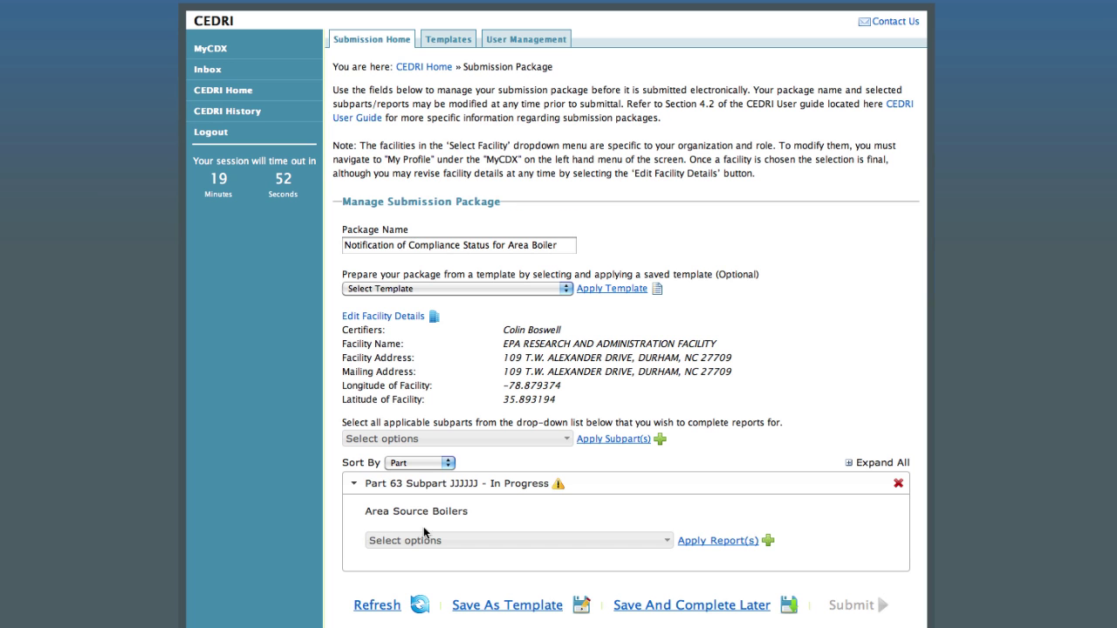
{"action": "left_click", "coordinate": [661, 542]}
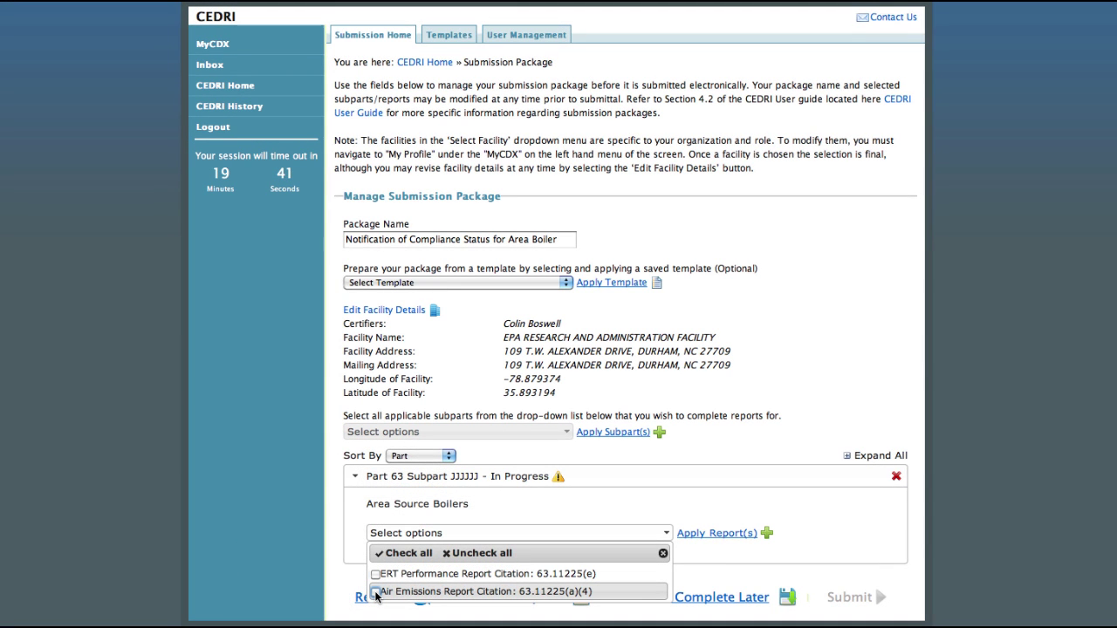
{"action": "left_click", "coordinate": [376, 592]}
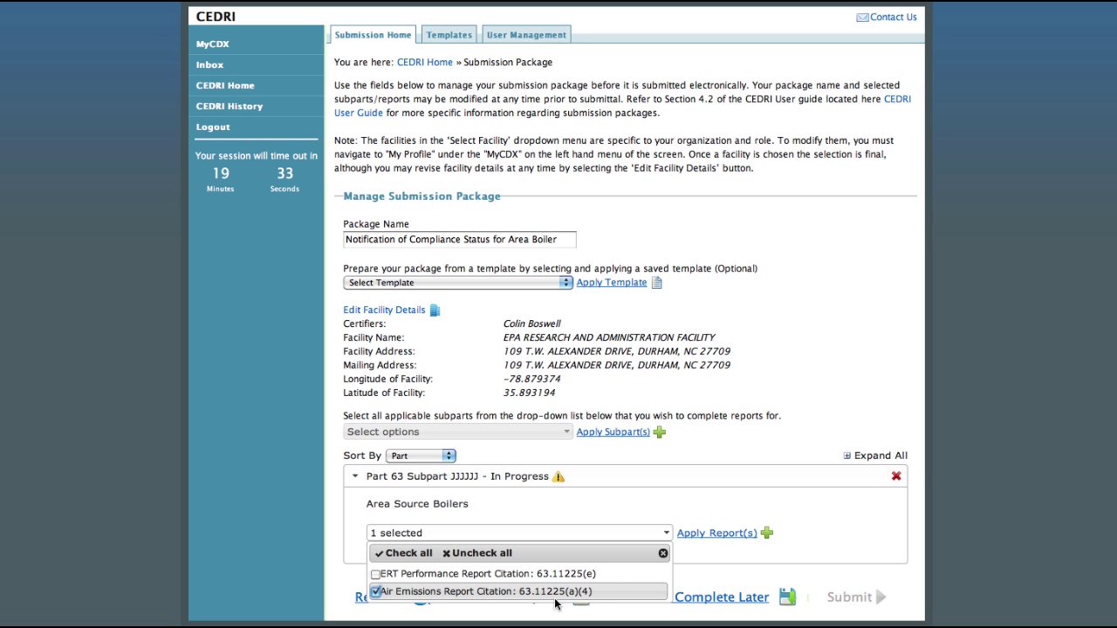
{"action": "left_click", "coordinate": [710, 533]}
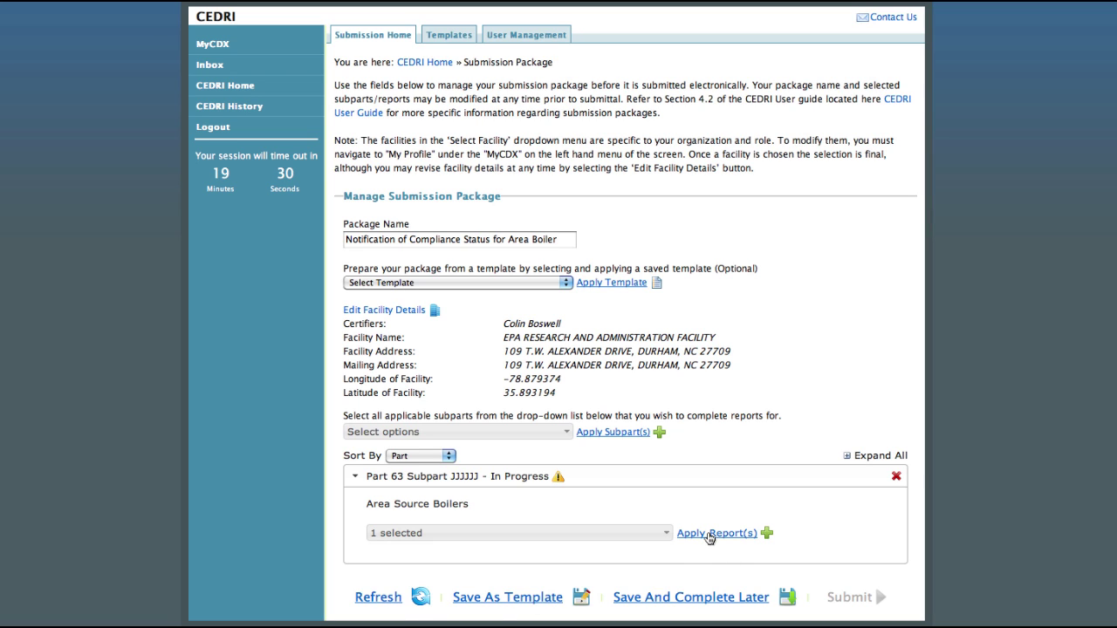
{"action": "scroll", "coordinate": [708, 537], "scroll_direction": "down", "scroll_amount": 5}
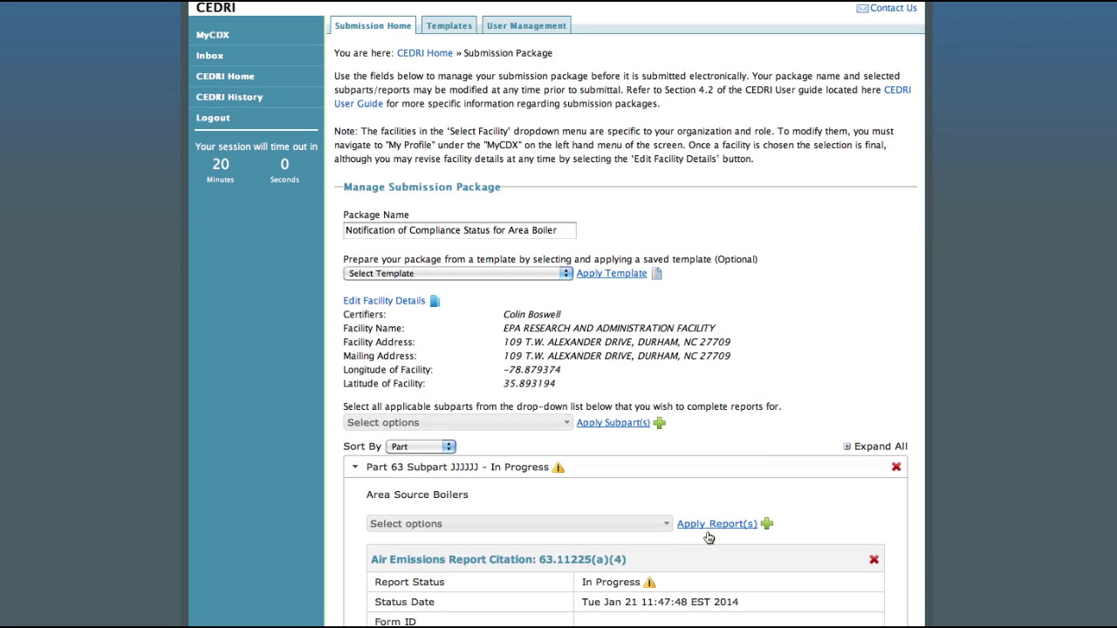
{"action": "scroll", "coordinate": [707, 534], "scroll_direction": "down", "scroll_amount": 1}
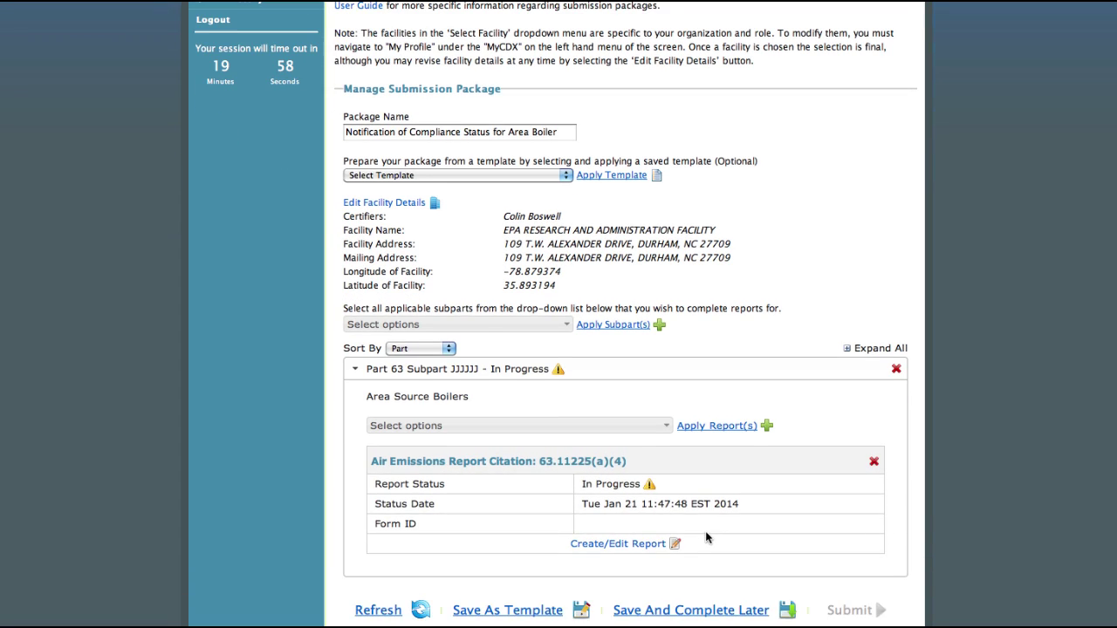
{"action": "scroll", "coordinate": [705, 531], "scroll_direction": "down", "scroll_amount": 1}
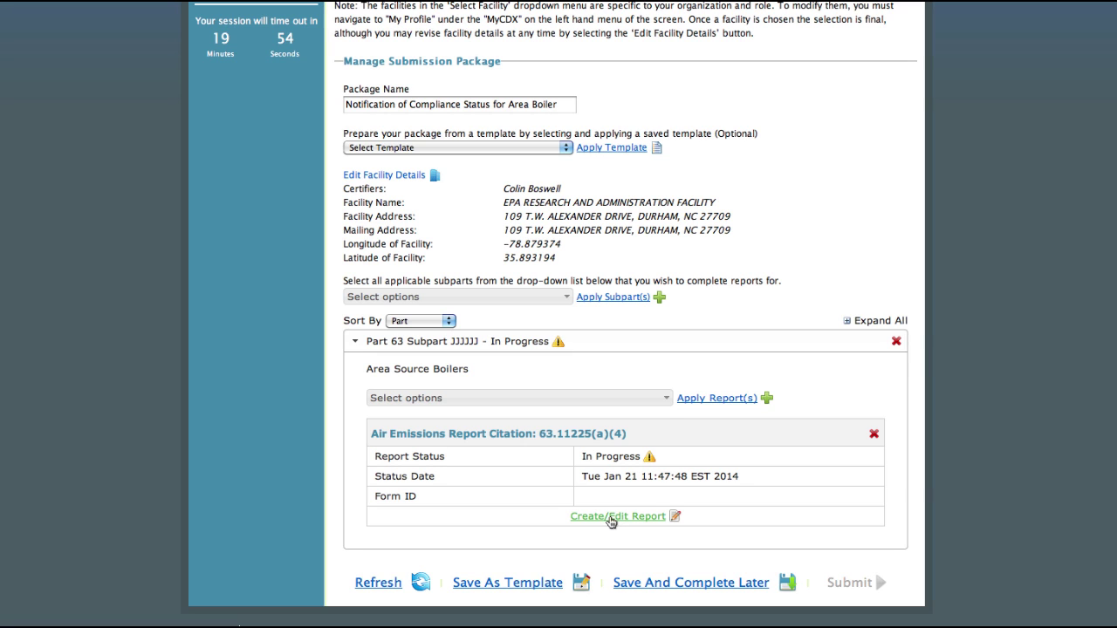
{"action": "left_click", "coordinate": [612, 519]}
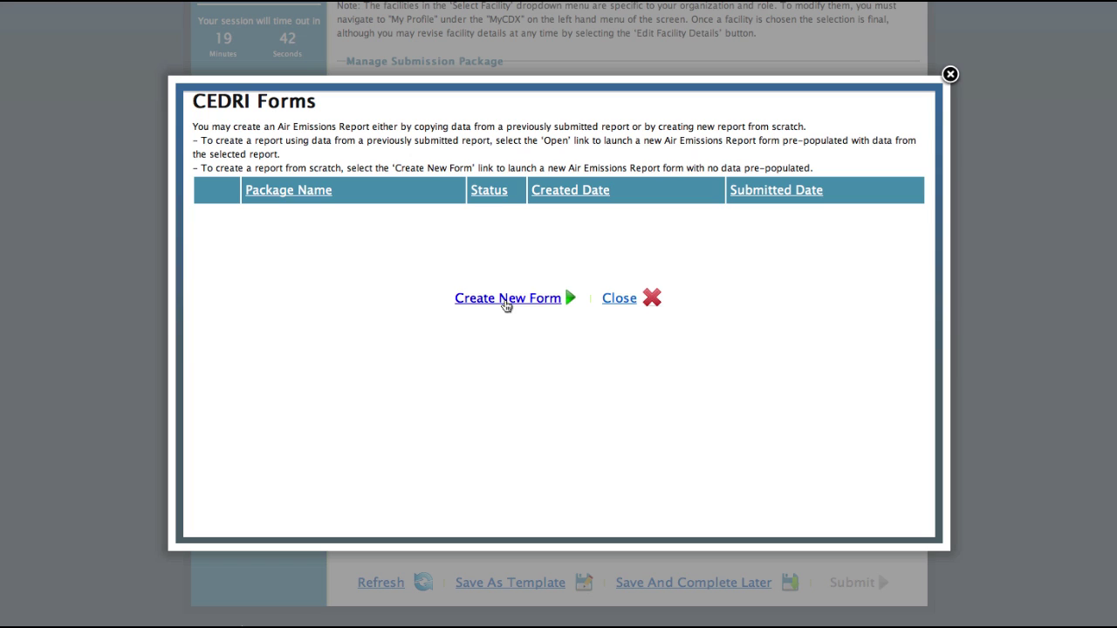
- Create a new blank 63.11225(a)(4) form and advance past the Welcome page to Information and Certification
{"action": "left_click", "coordinate": [505, 299]}
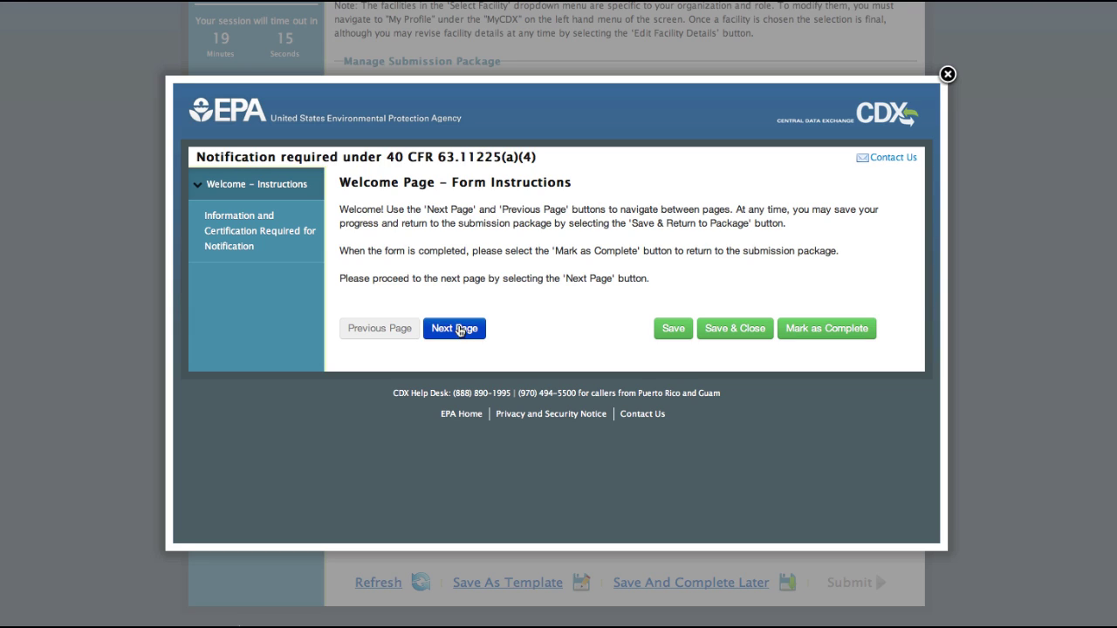
{"action": "left_click", "coordinate": [460, 330]}
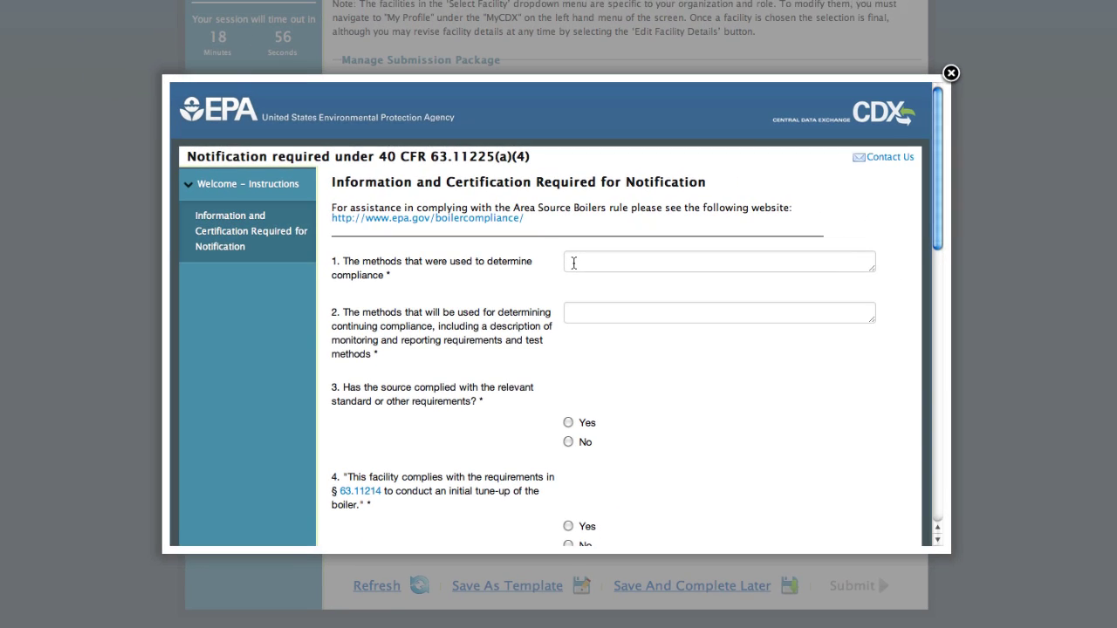
- Enter 'Tune up Semiannual' and 'Tune ups and other facility energy ass' answers, then mark Complete
{"action": "left_click", "coordinate": [573, 263]}
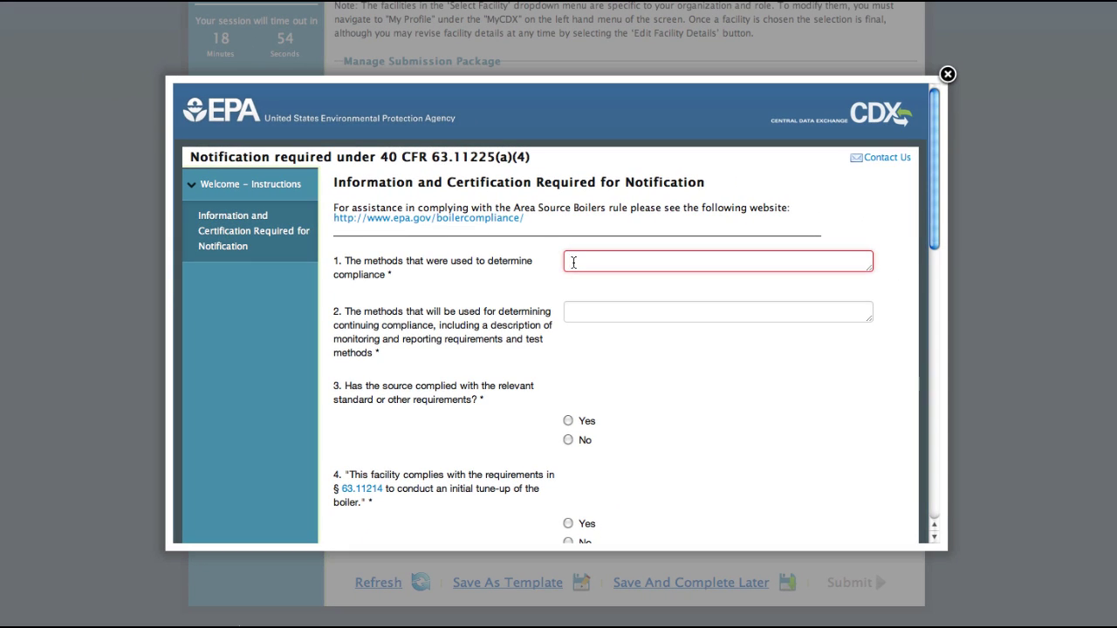
{"action": "type", "text": "Tune u"}
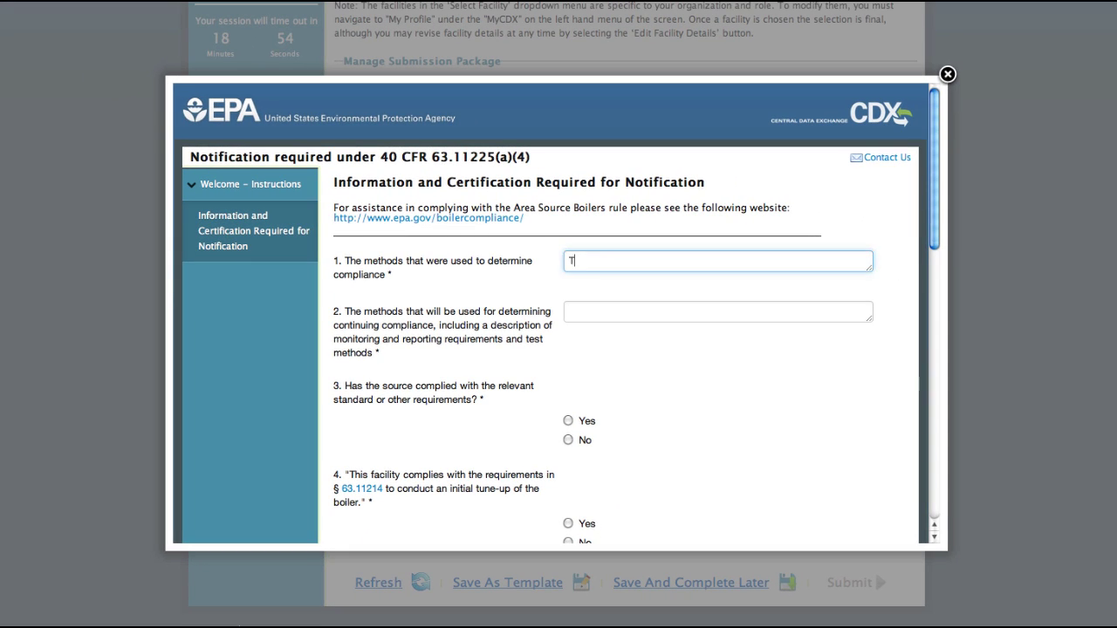
{"action": "type", "text": "p Semiannually"}
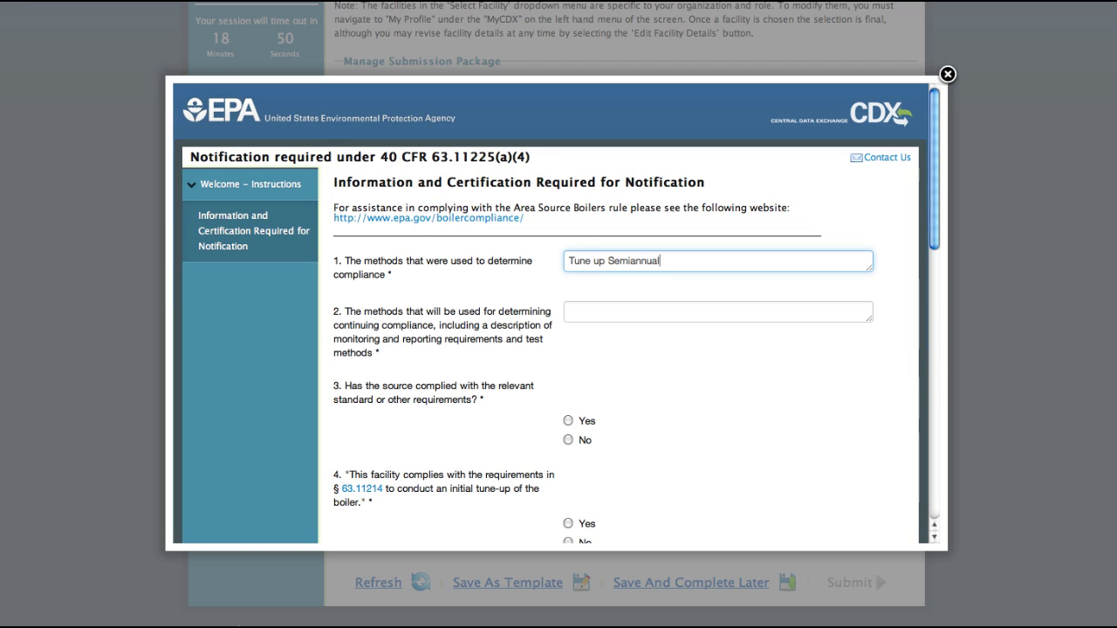
{"action": "left_click", "coordinate": [575, 314]}
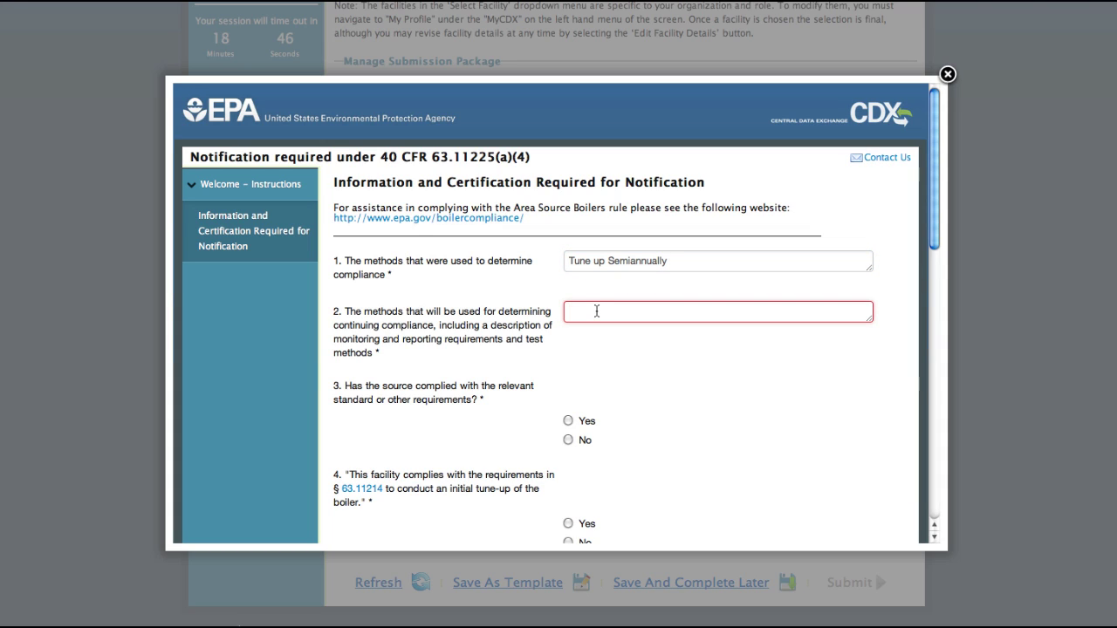
{"action": "type", "text": "Tu"}
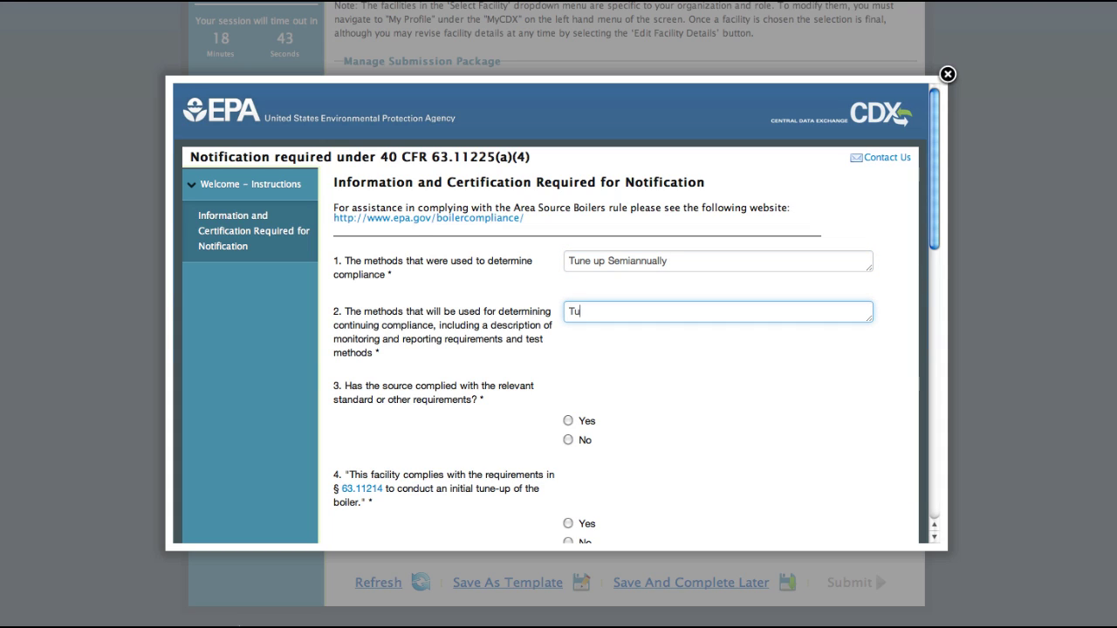
{"action": "type", "text": "ne ups and other "}
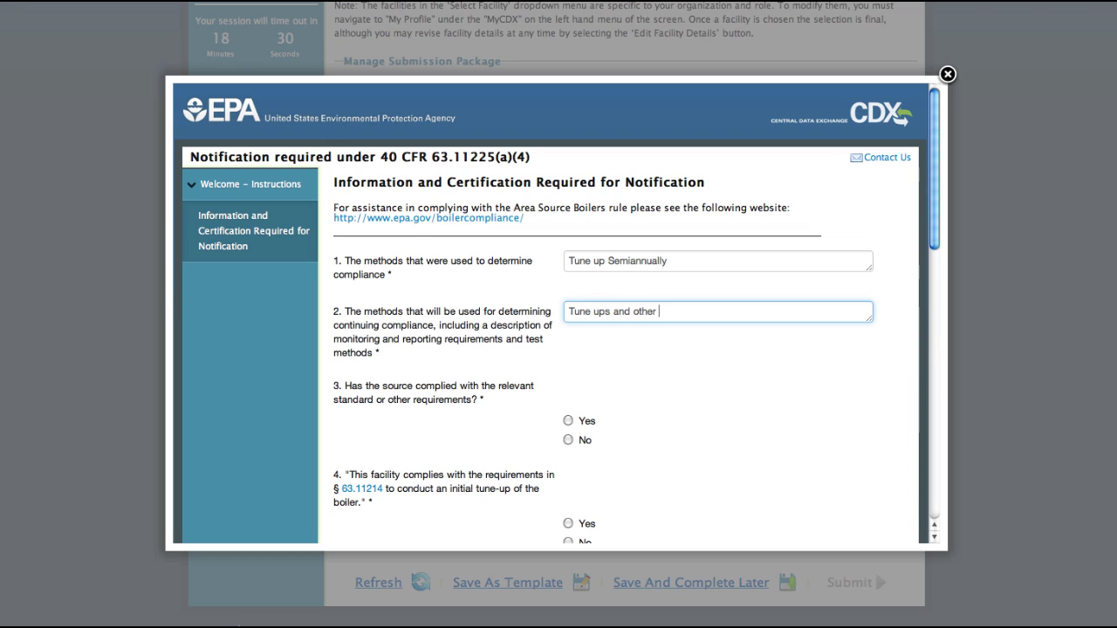
{"action": "type", "text": "facility energy ass"}
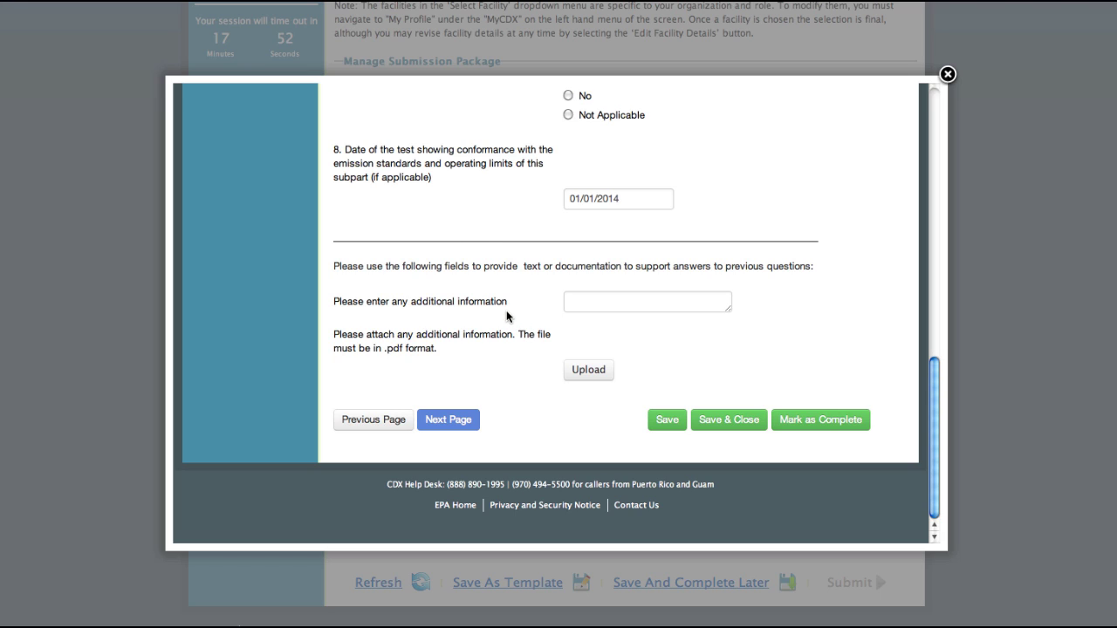
{"action": "left_click", "coordinate": [576, 303]}
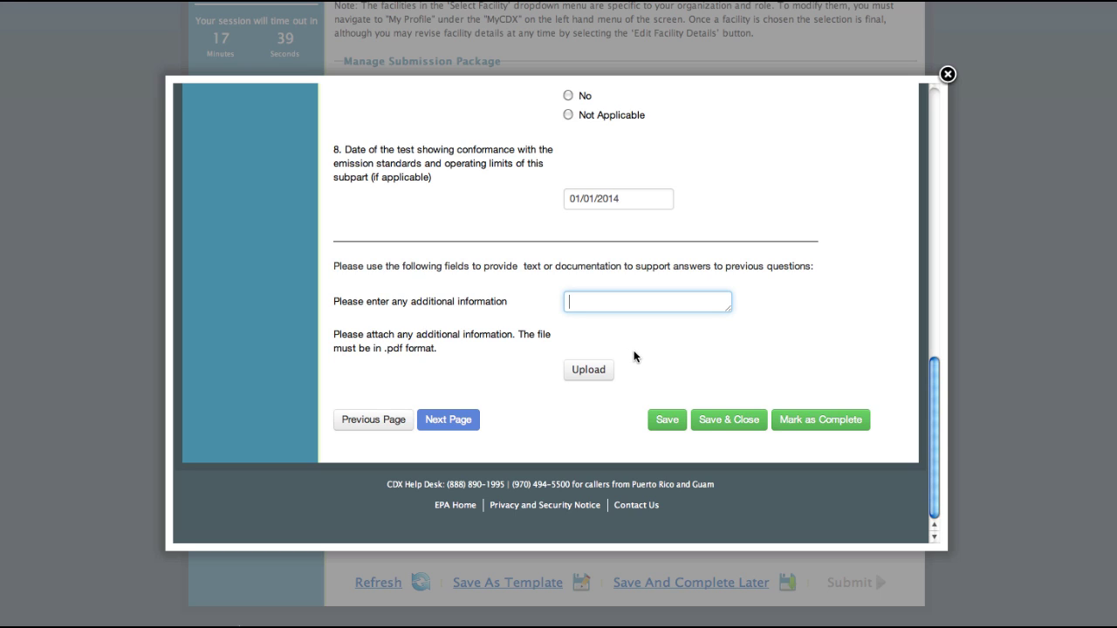
{"action": "left_click", "coordinate": [811, 426]}
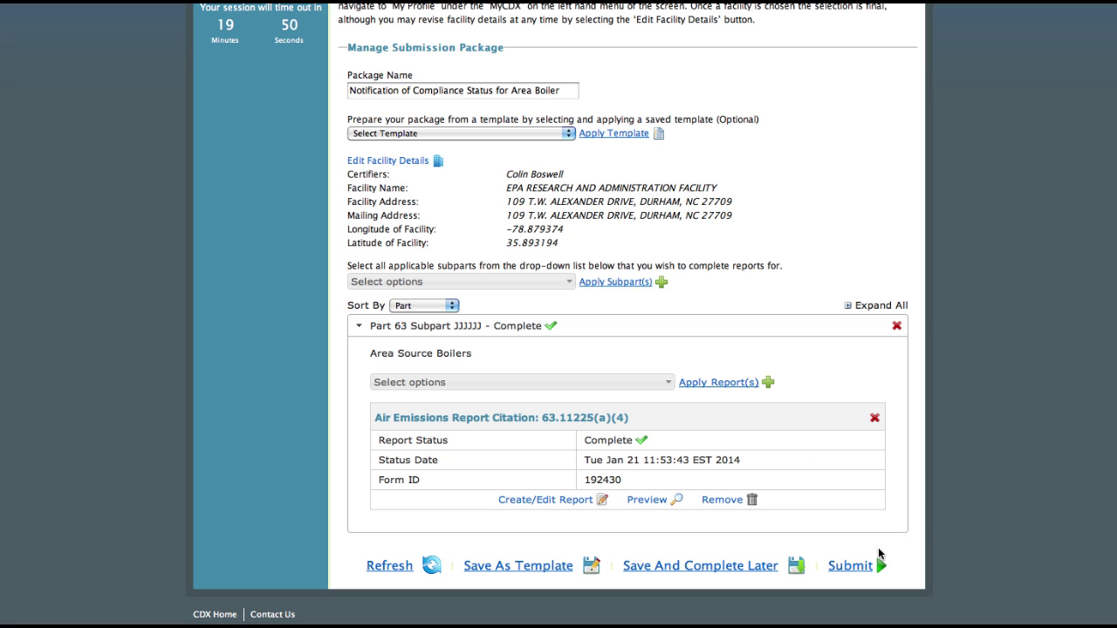
- Submit the completed package and accept the certification statement
{"action": "left_click", "coordinate": [854, 568]}
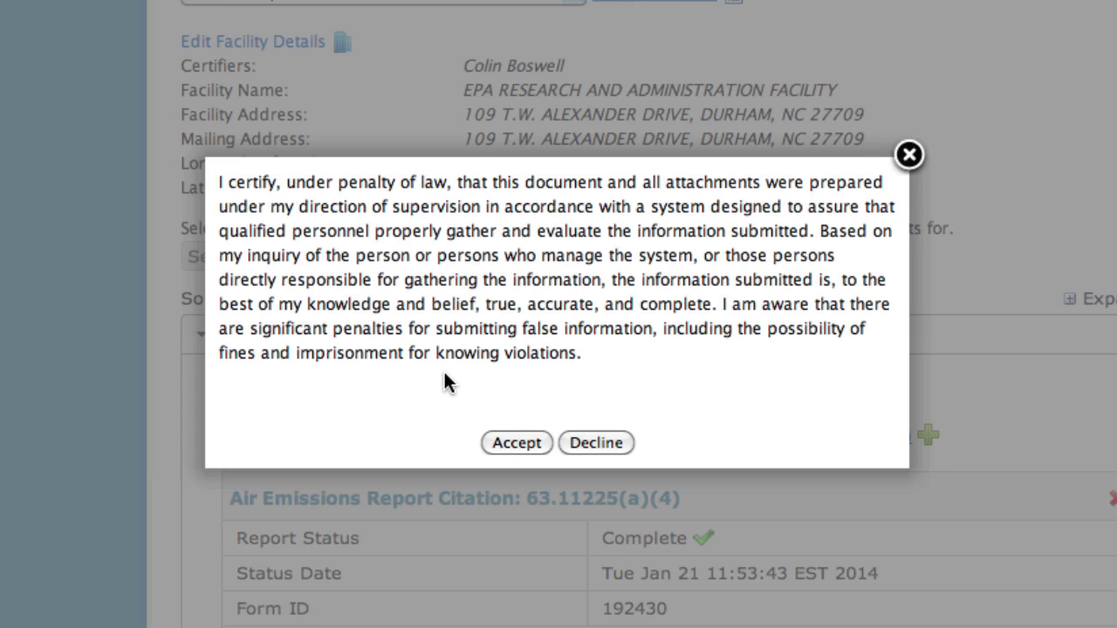
{"action": "left_click", "coordinate": [514, 443]}
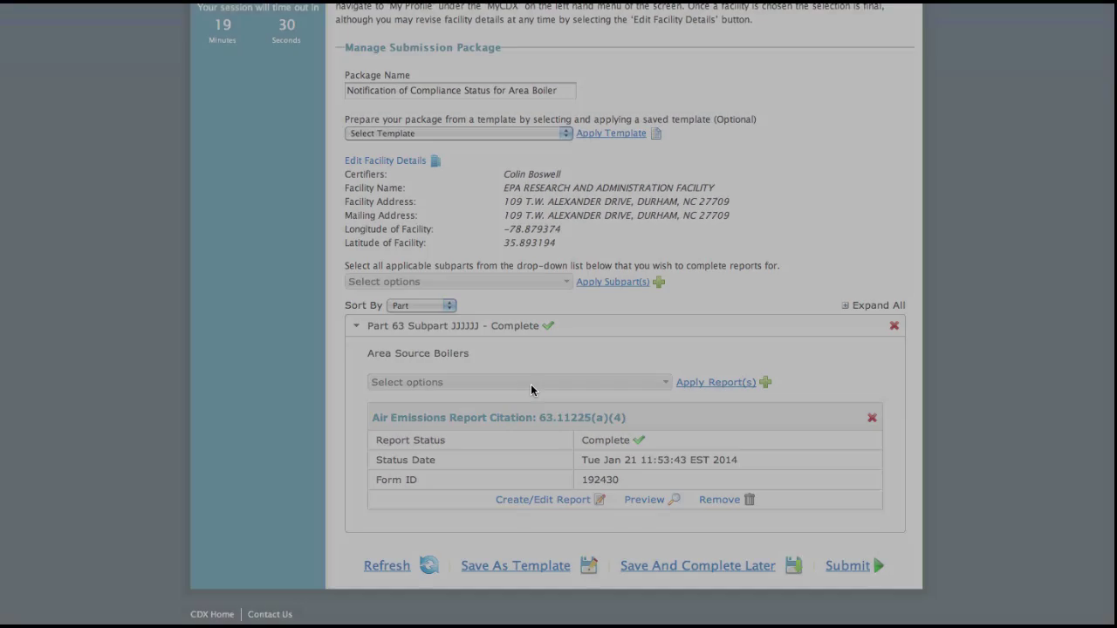
- E-sign the submission after verifying the account password and the secret question answer
{"action": "left_click", "coordinate": [280, 332]}
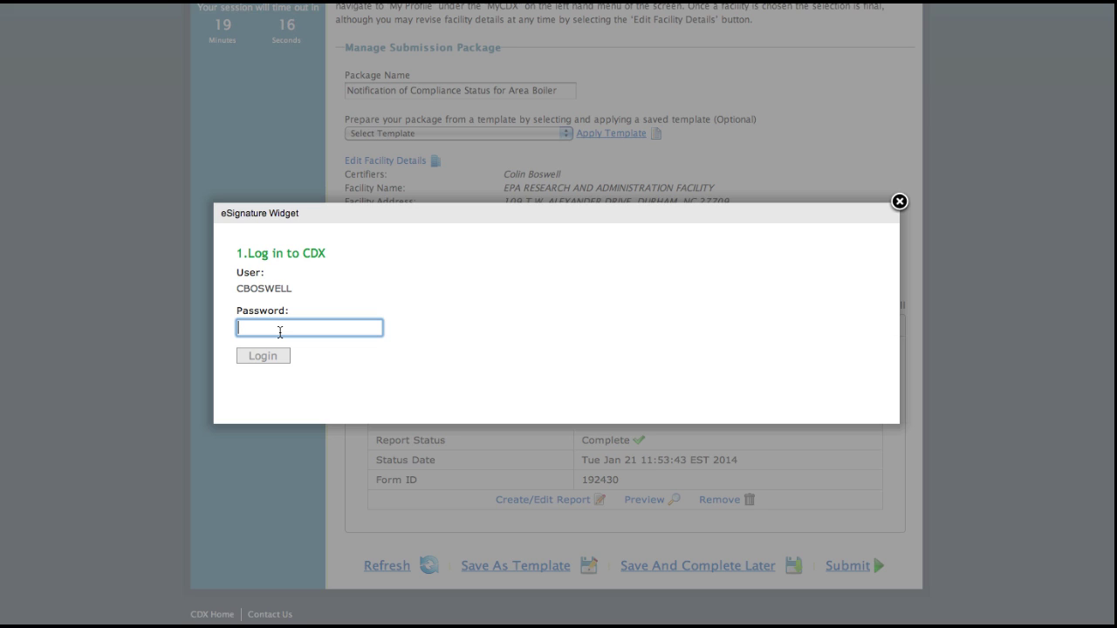
{"action": "type", "text": "••••••••"}
{"action": "key", "text": "Return"}
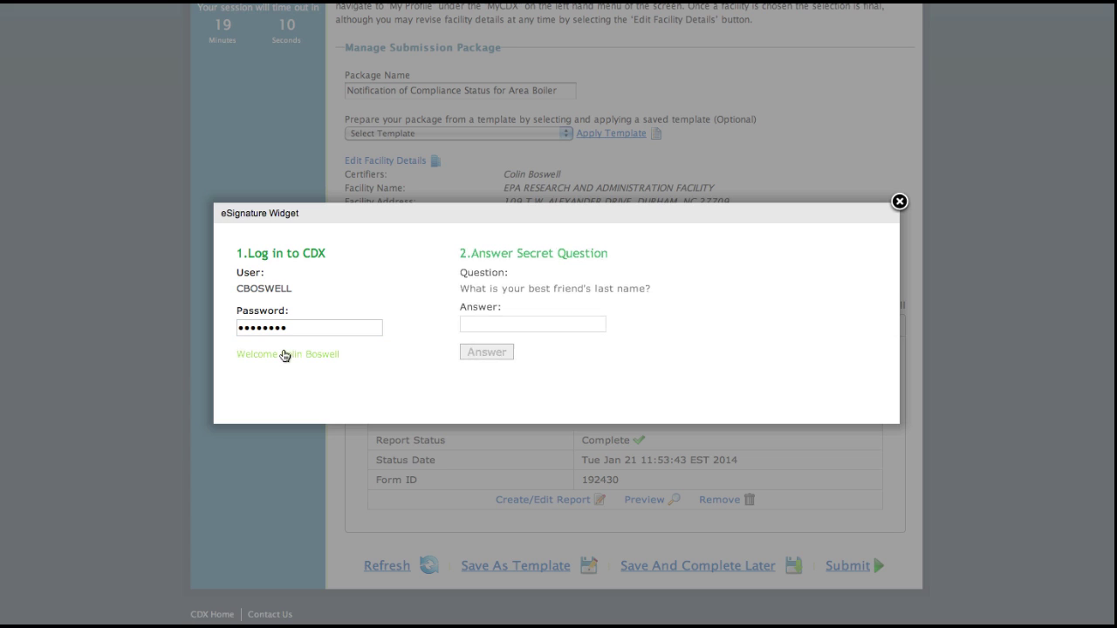
{"action": "left_click", "coordinate": [480, 329]}
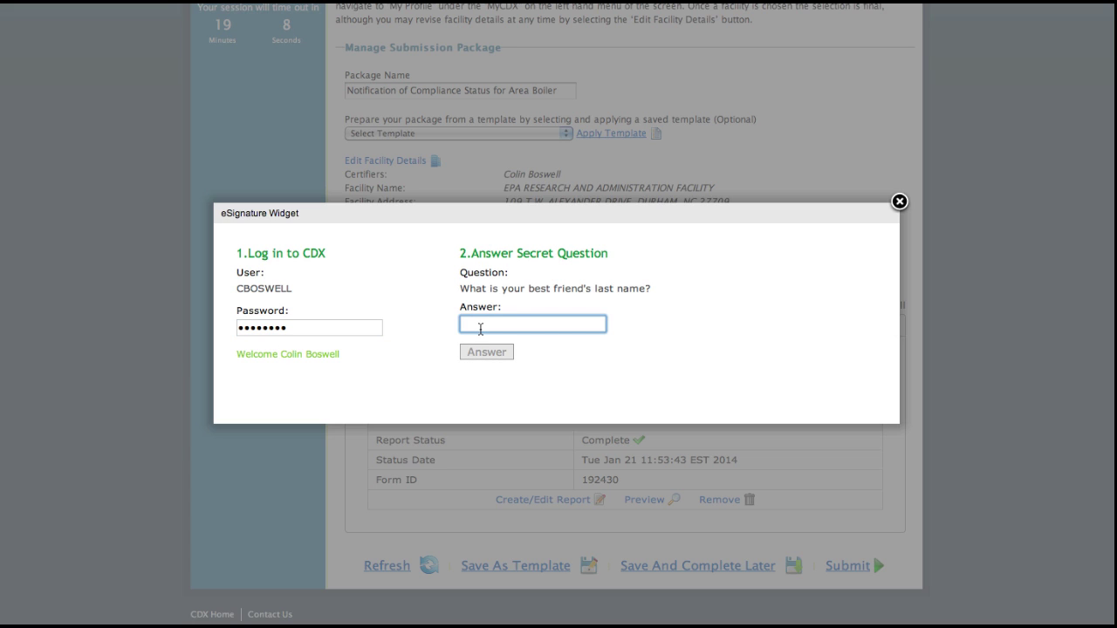
{"action": "left_click", "coordinate": [469, 351]}
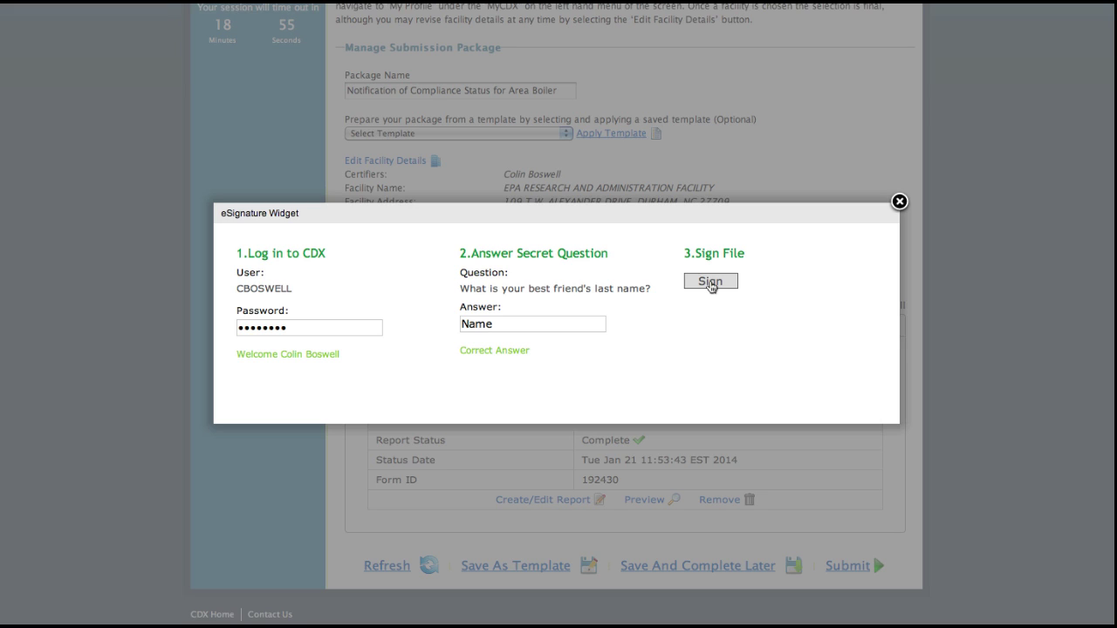
{"action": "left_click", "coordinate": [711, 282]}
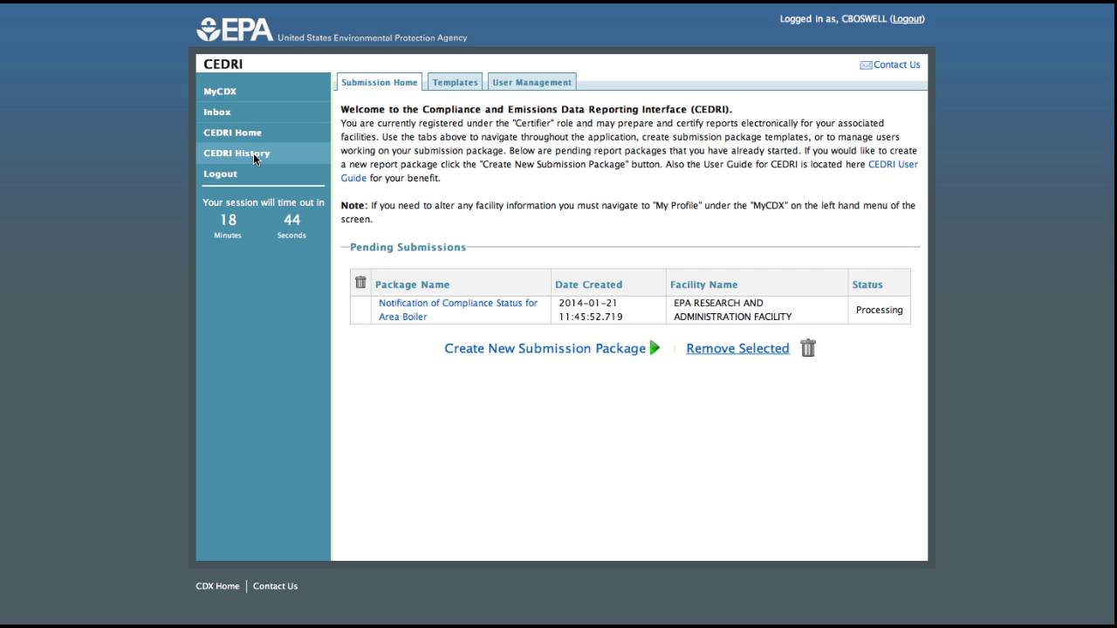
- Open CEDRI History to view the Submissions list with the Area Boiler compliance package
{"action": "left_click", "coordinate": [254, 156]}
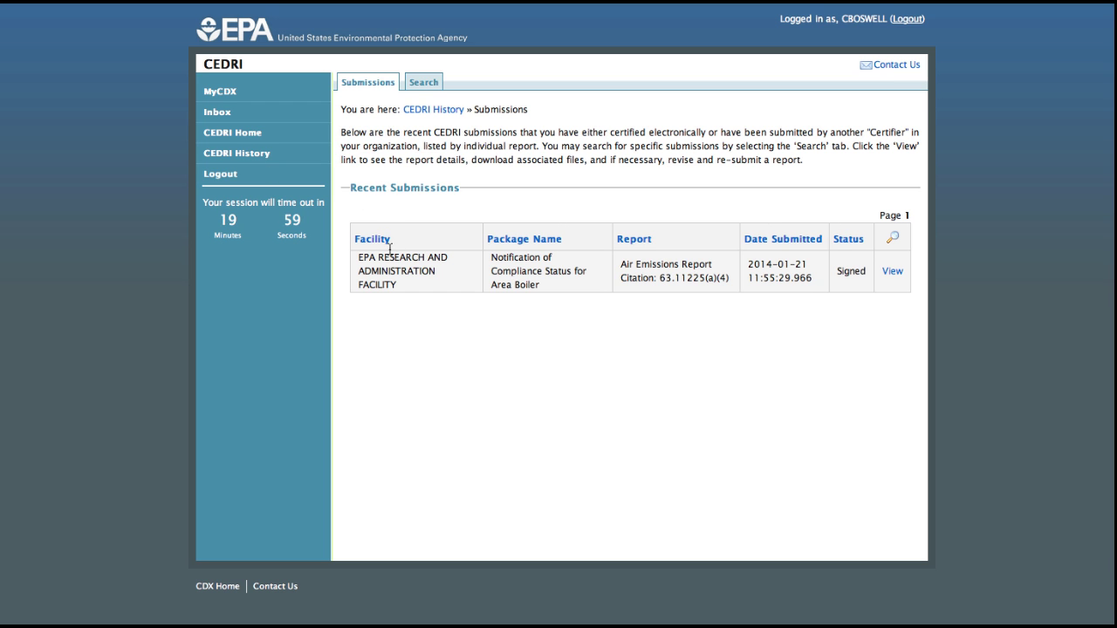